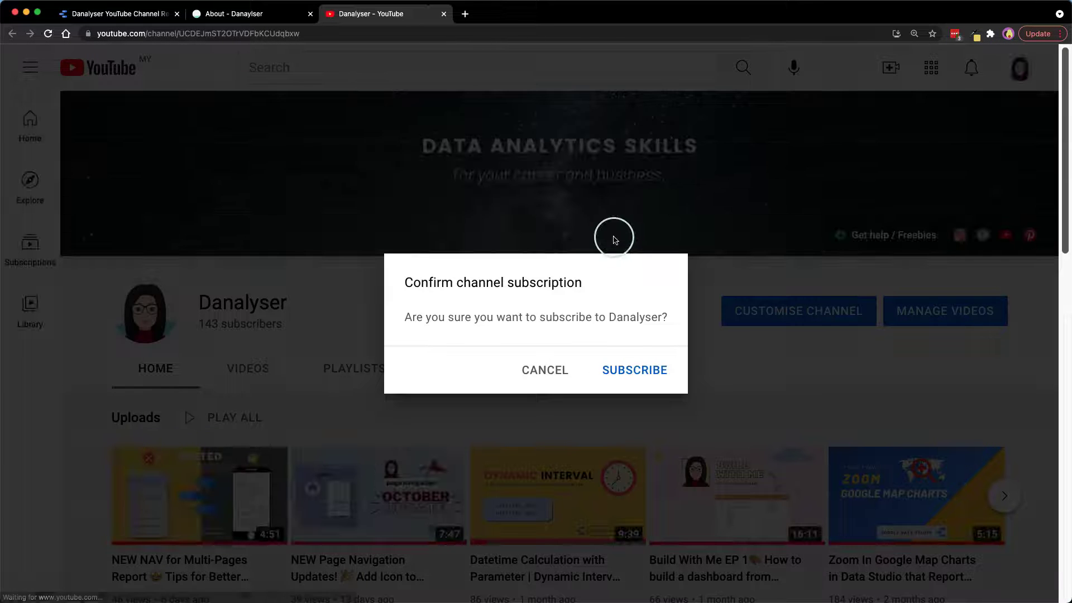
Step: Switch from YouTube to the Danalyser YouTube Channel Report on its Button Styles page
click(114, 16)
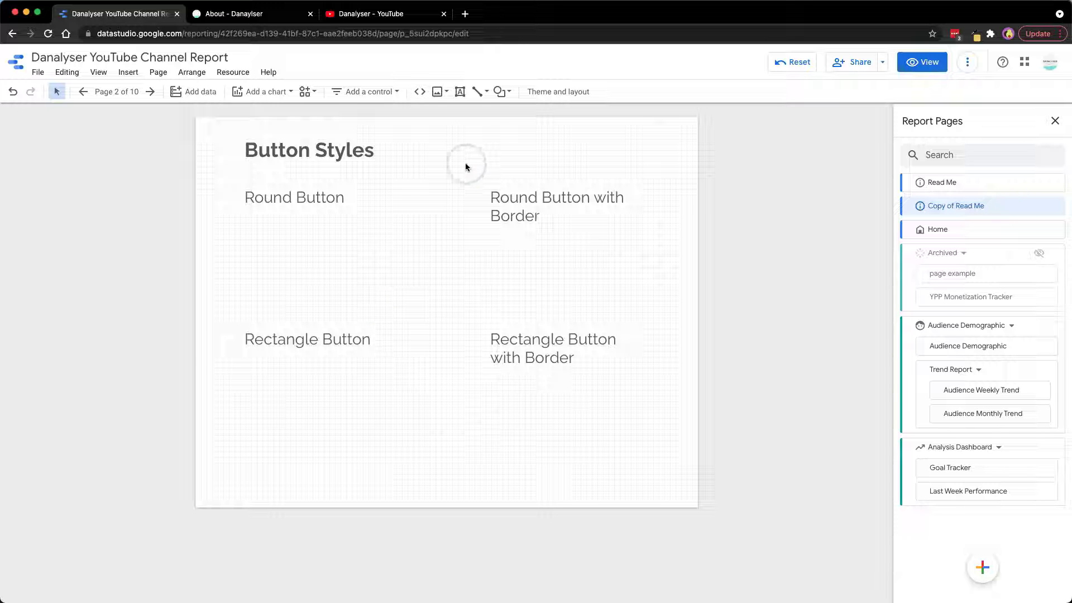
Step: Draw a text box under the Round Button heading, type Home, and select the word
click(460, 91)
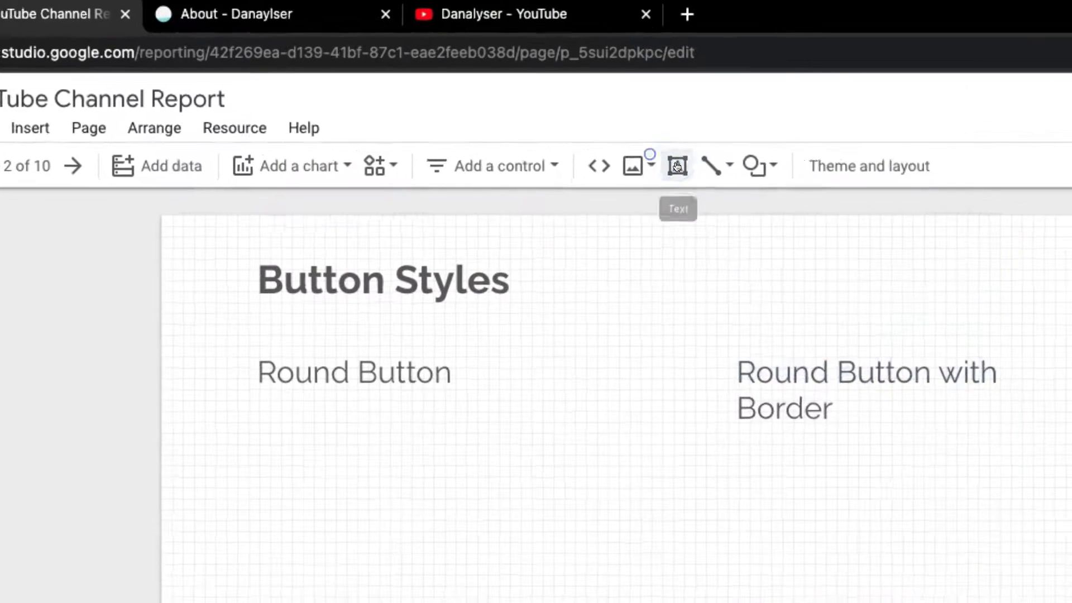
click(676, 166)
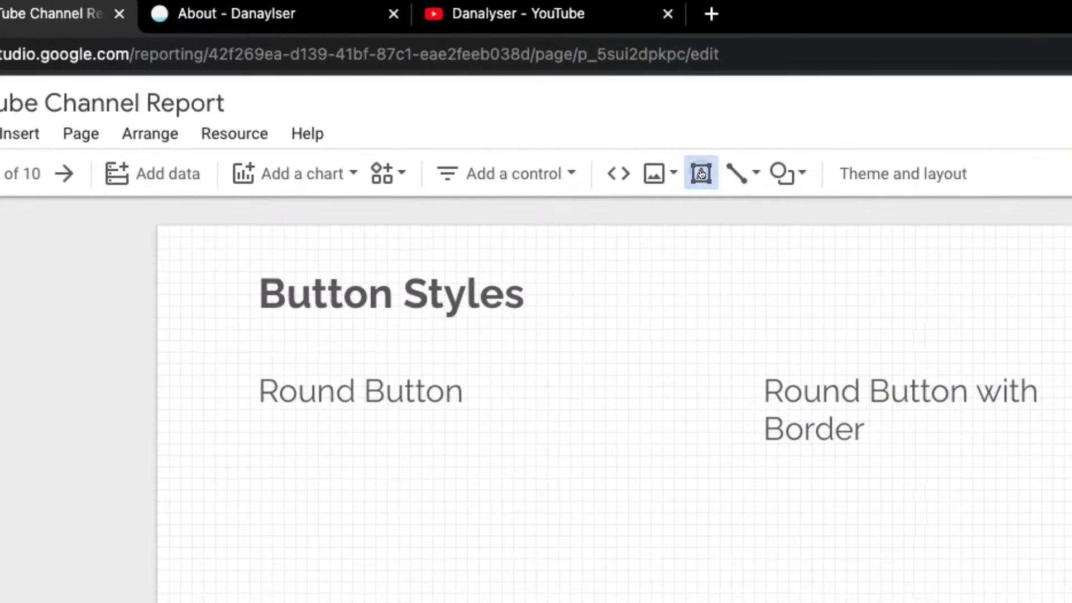
click(263, 432)
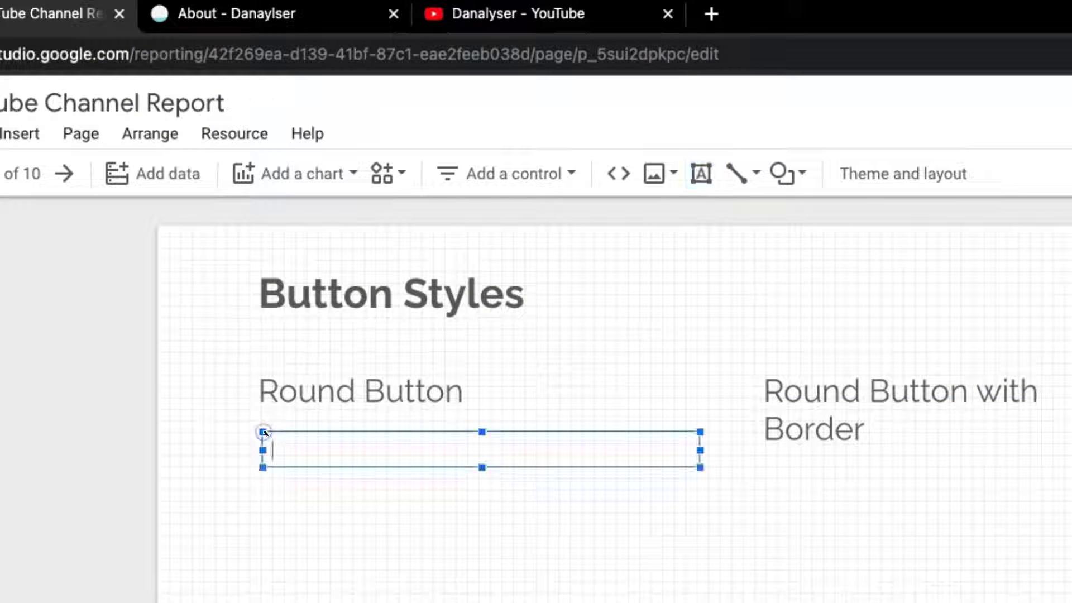
click(321, 449)
click(321, 445)
double_click(321, 445)
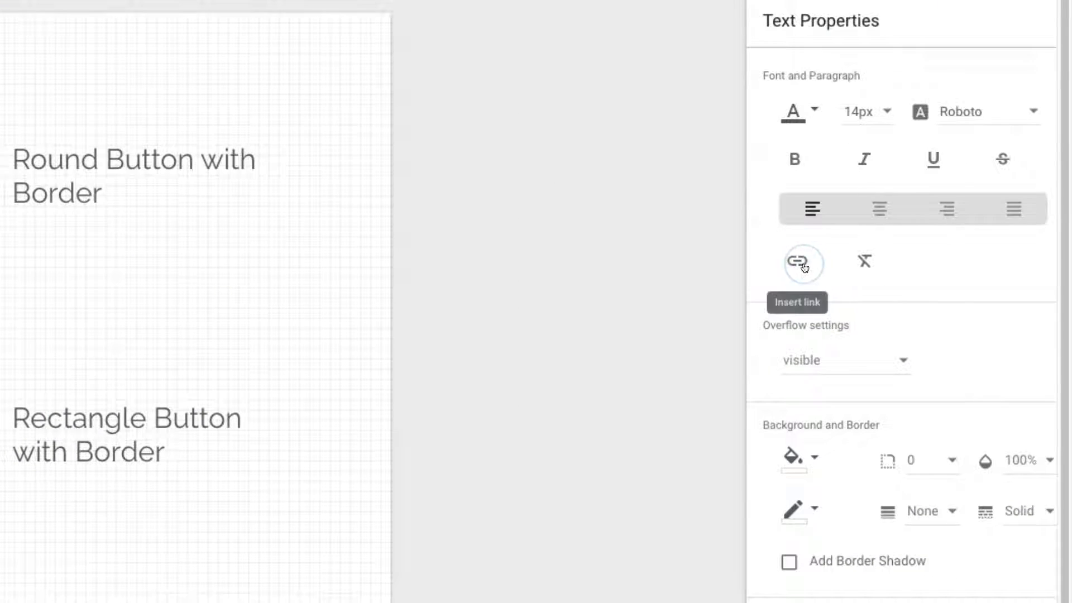
Step: Insert a link on the Home text pointing to the report's Home page
click(803, 265)
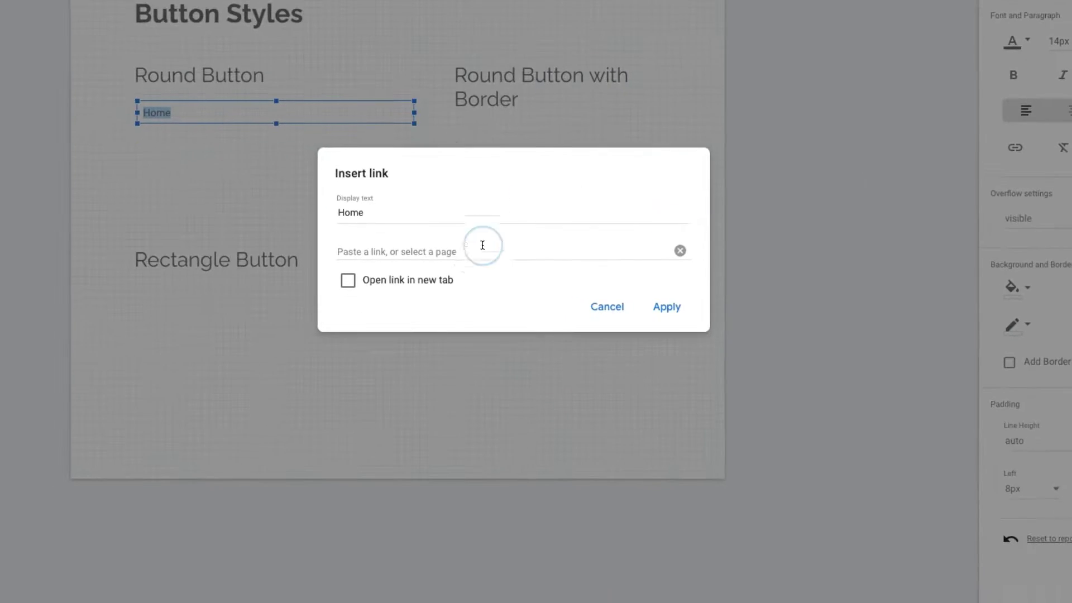
click(469, 255)
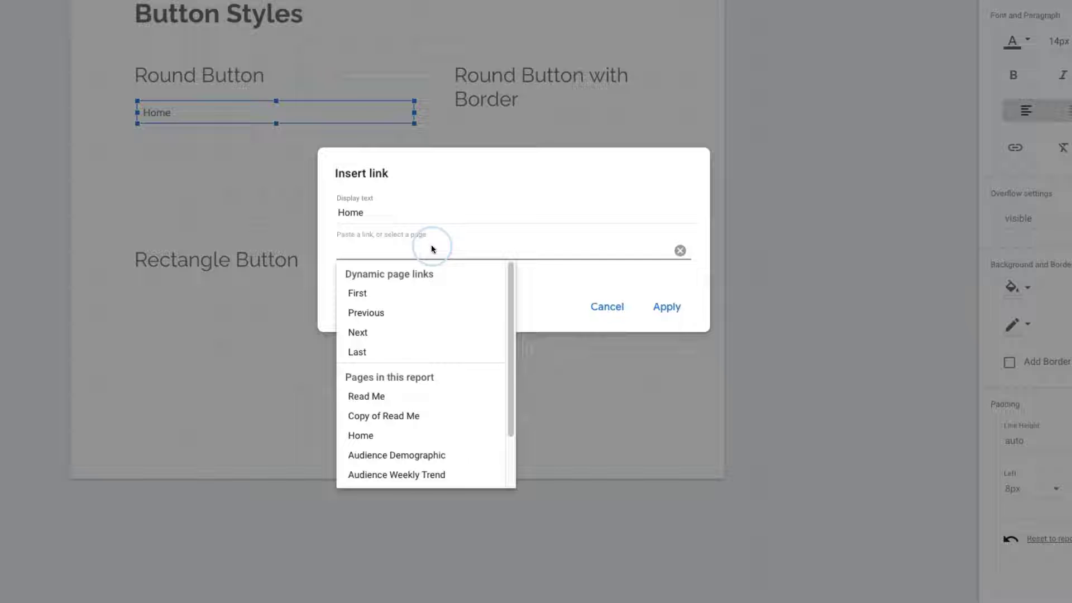
scroll(413, 396, down, 1)
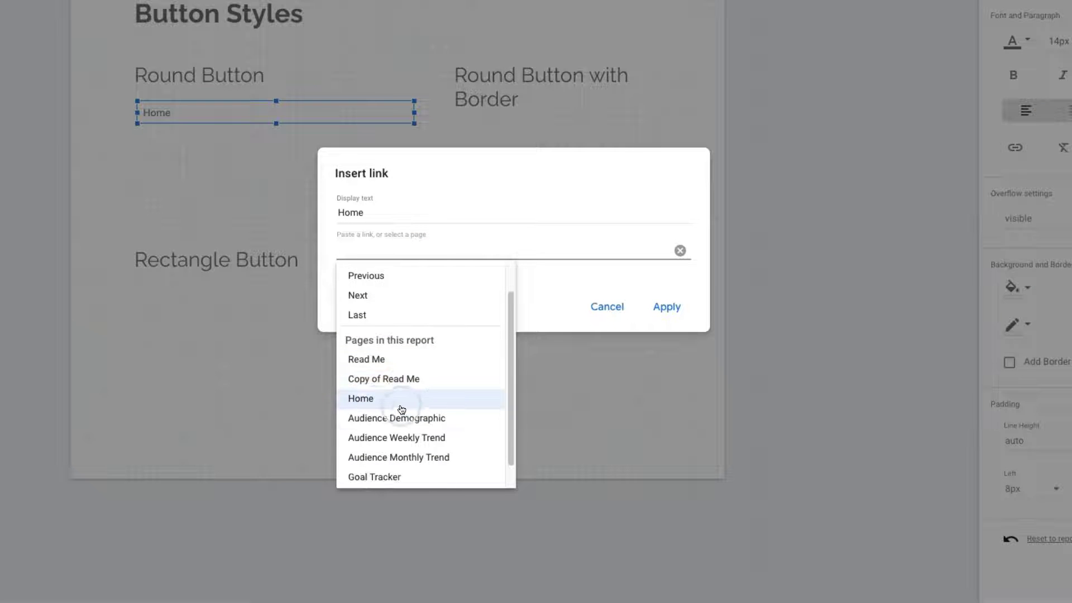
click(369, 403)
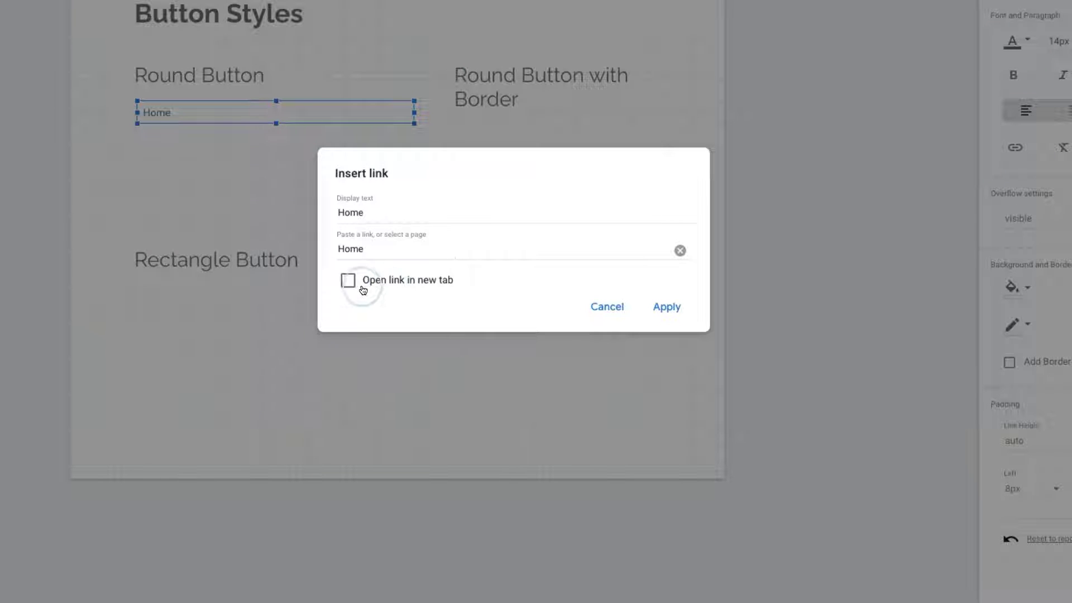
click(668, 310)
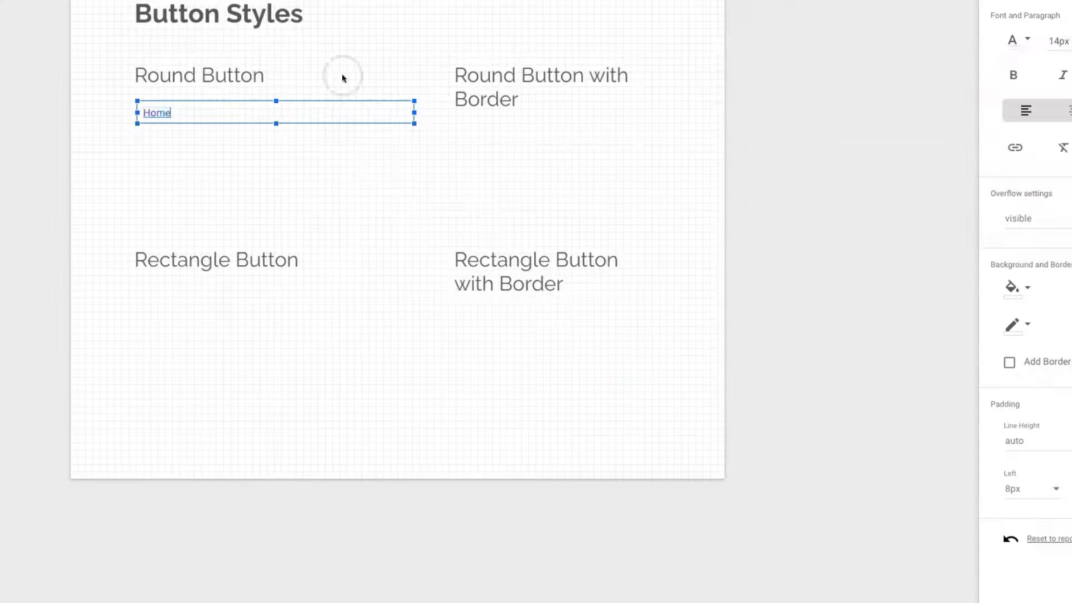
click(171, 128)
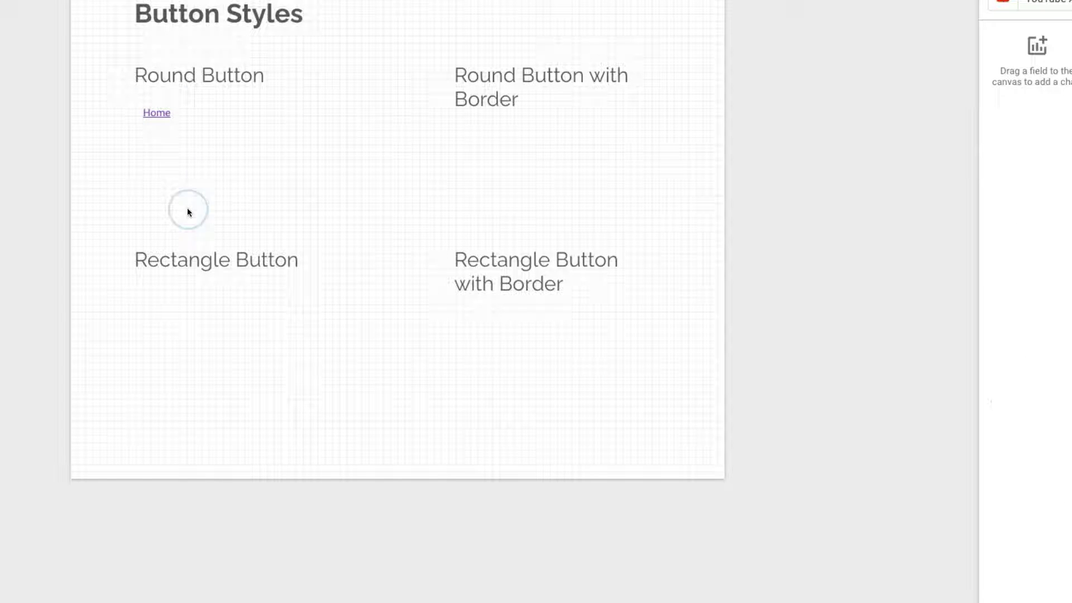
click(184, 112)
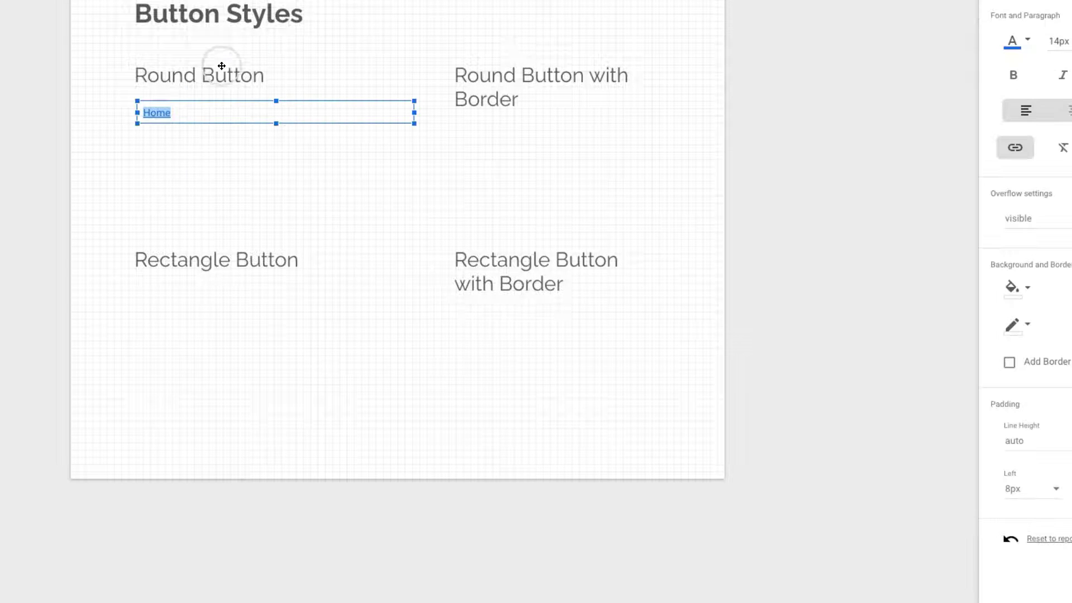
click(235, 146)
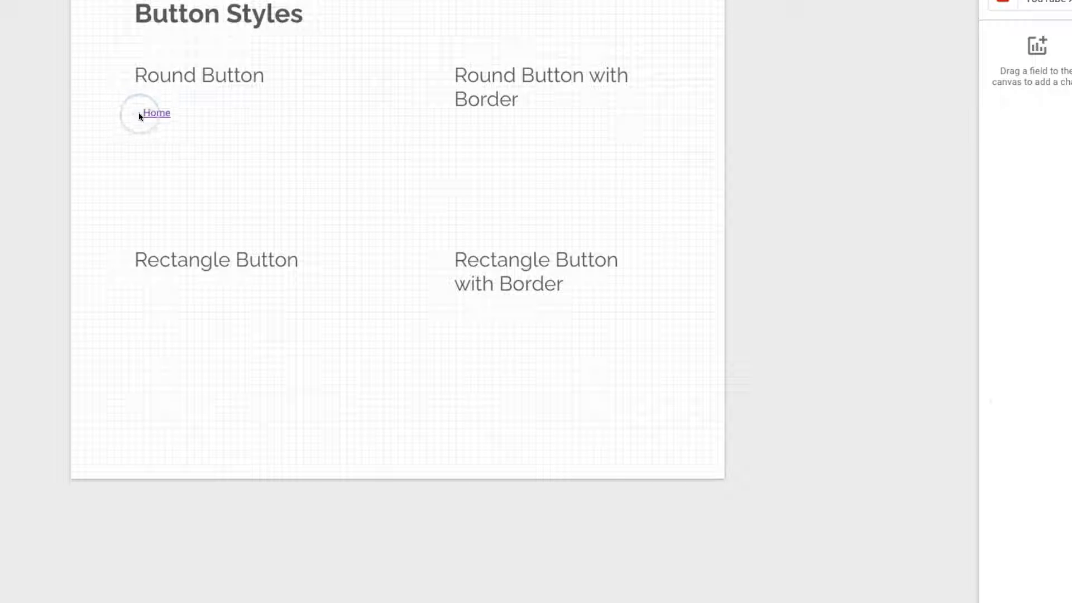
click(182, 115)
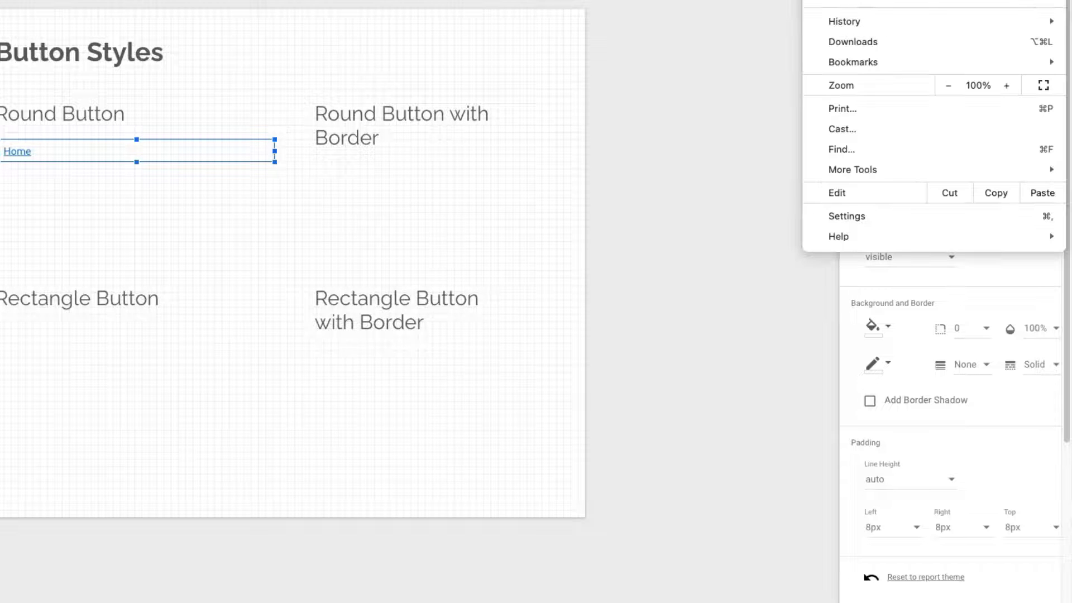
click(1005, 85)
click(1005, 85)
click(414, 269)
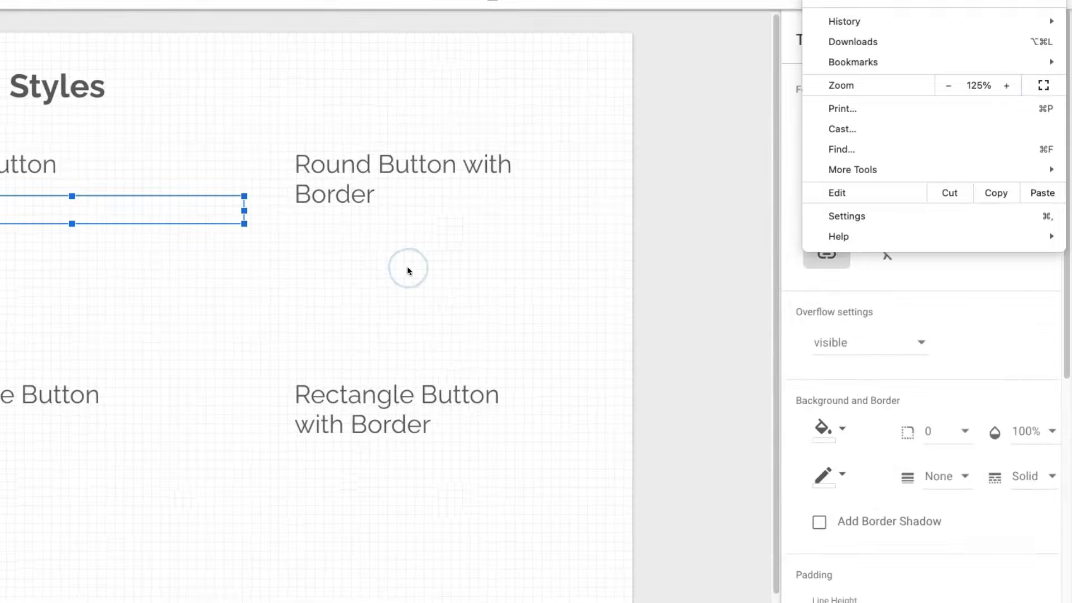
click(736, 136)
click(1039, 7)
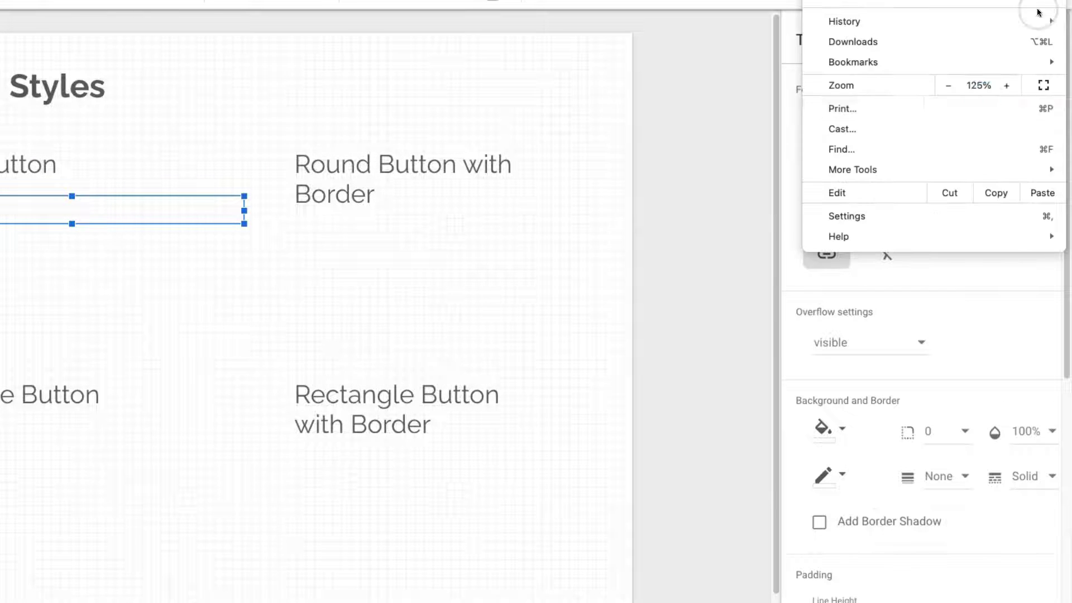
click(1004, 85)
click(561, 334)
scroll(933, 280, down, 4)
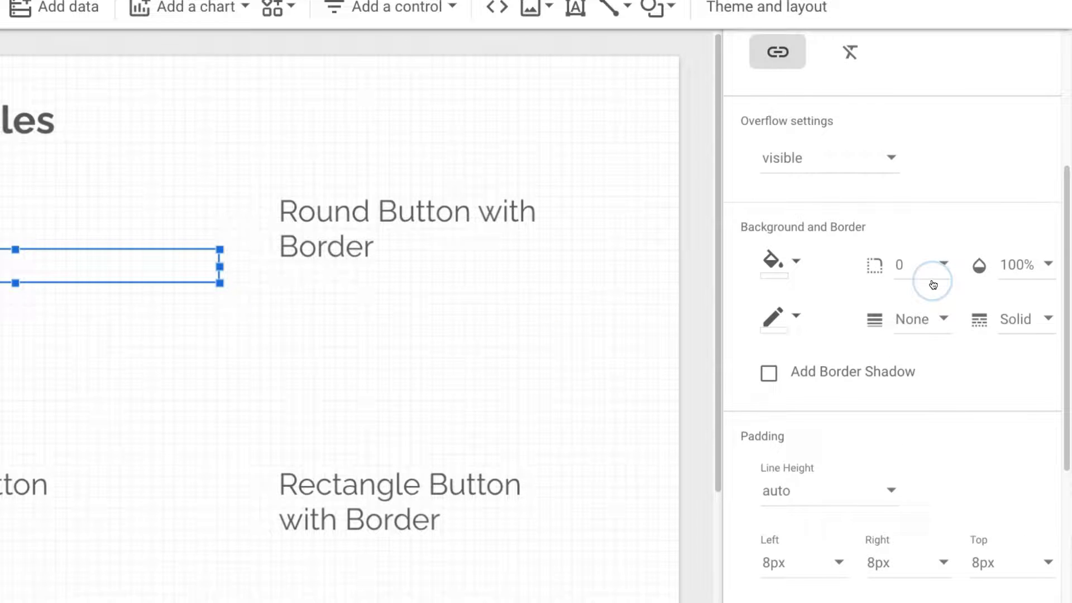
Step: Try a pale yellow background fill on the Home text box
click(878, 297)
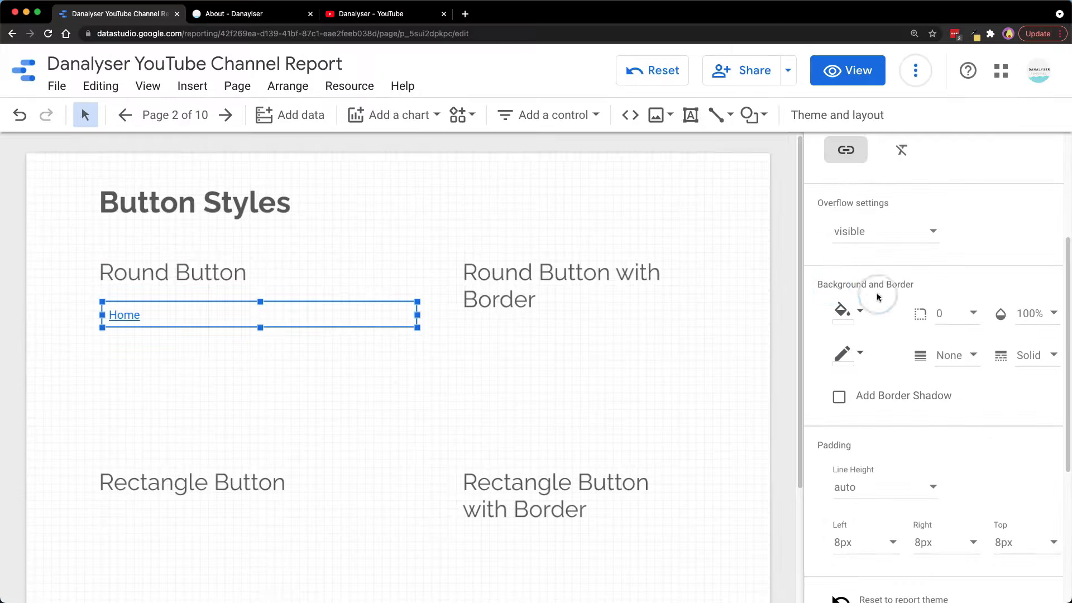
click(842, 311)
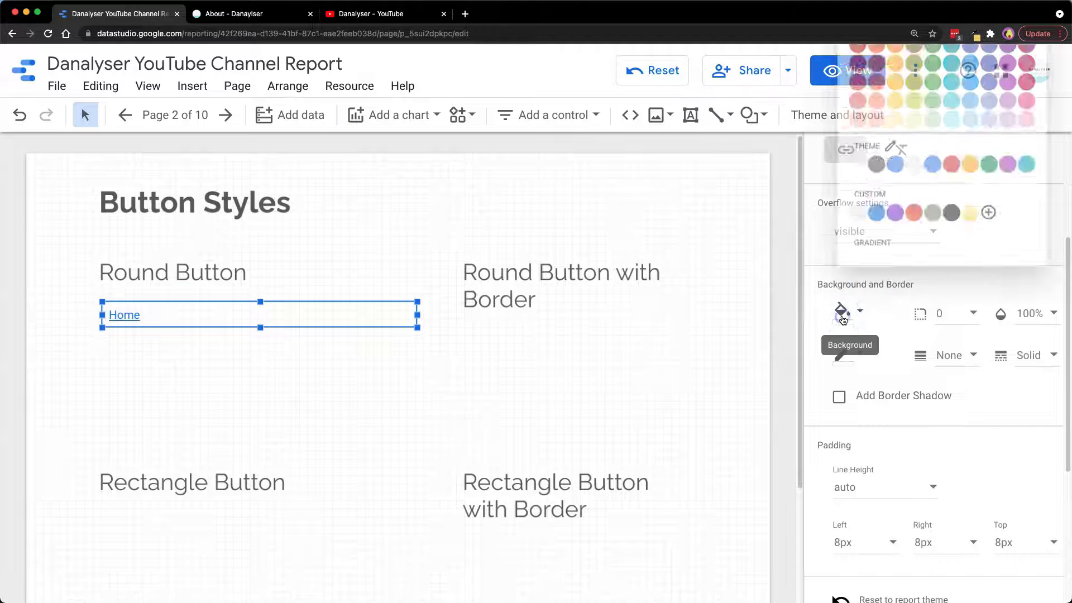
click(1002, 183)
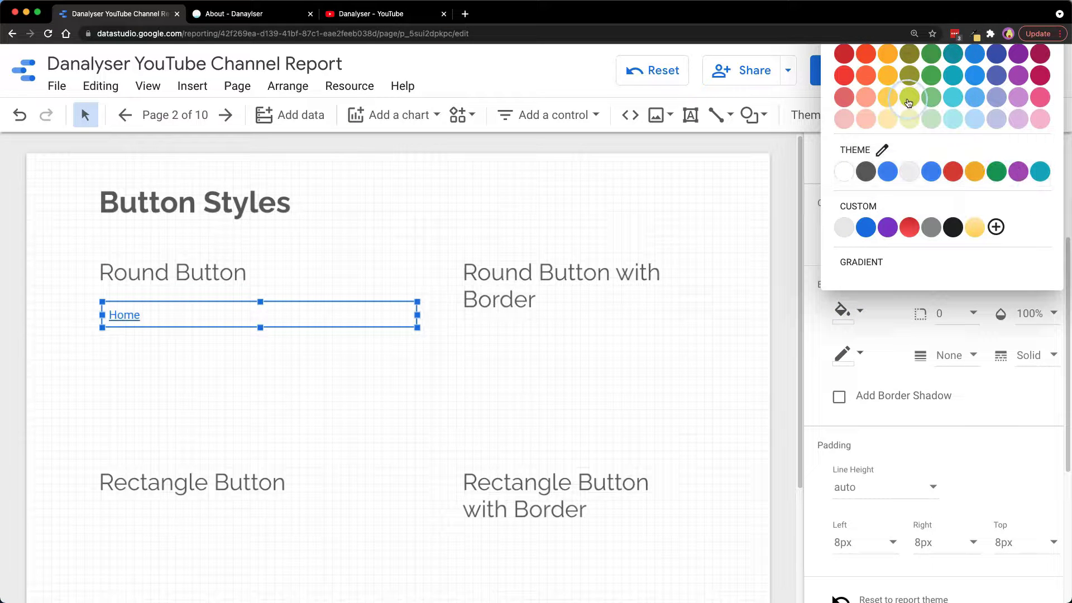
click(1065, 138)
click(977, 207)
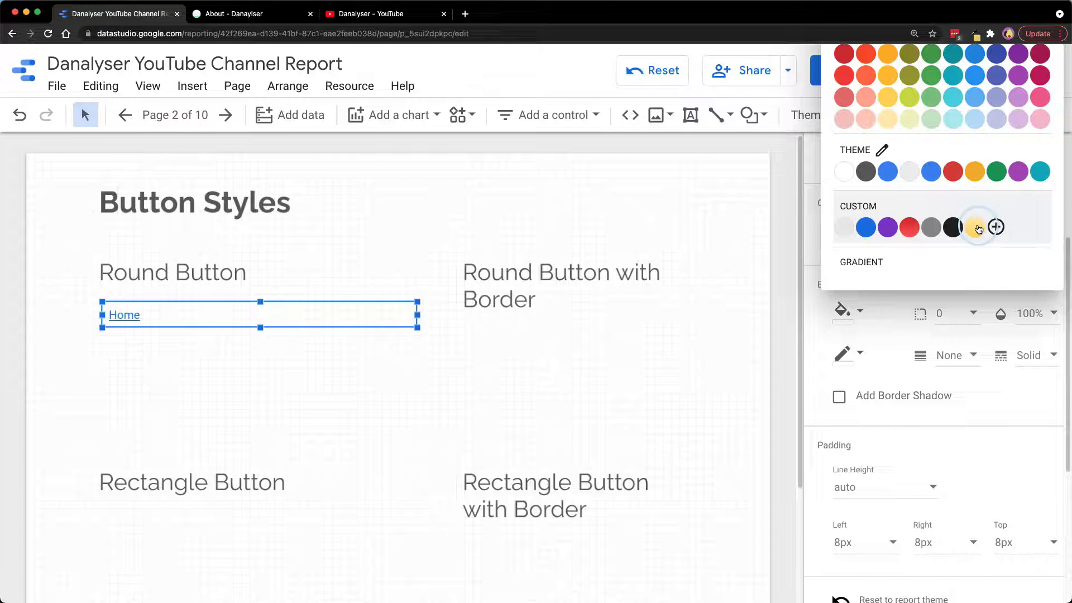
click(890, 120)
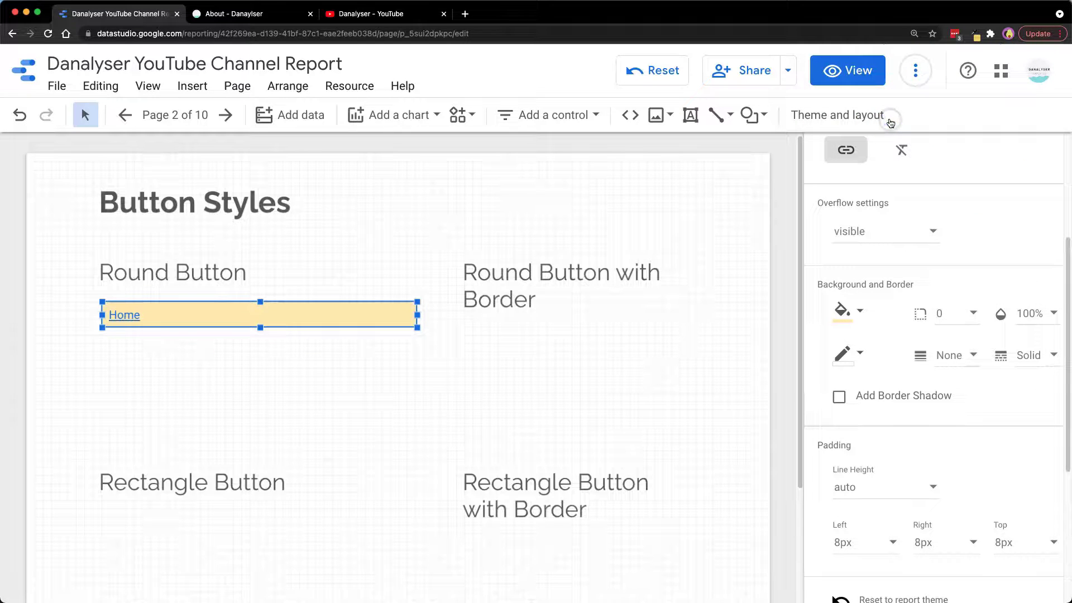
Step: Change the Home box's fill to blue and reselect the button
click(858, 311)
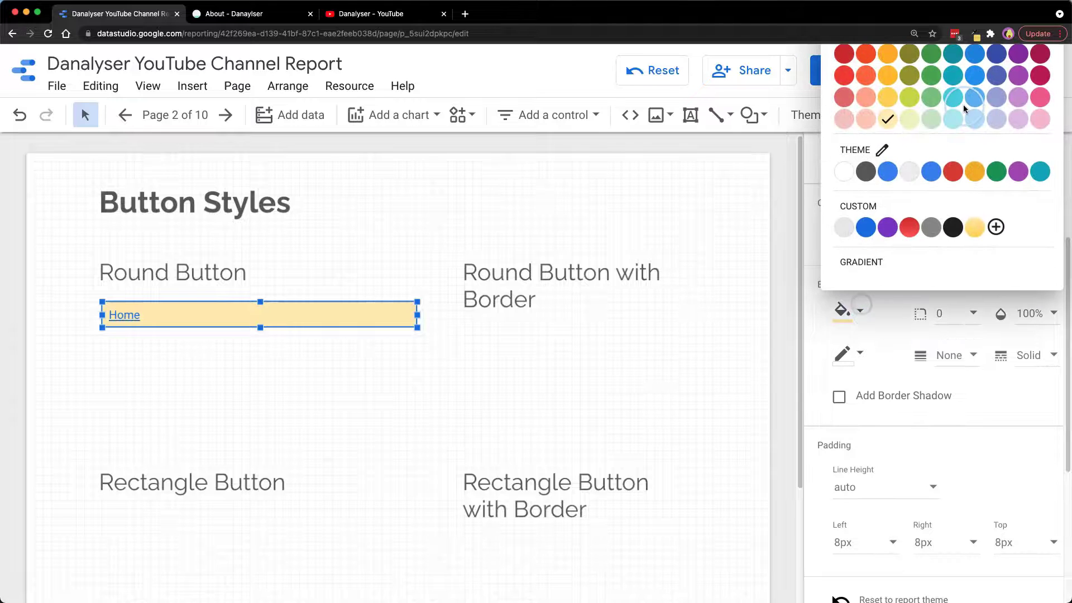
click(981, 83)
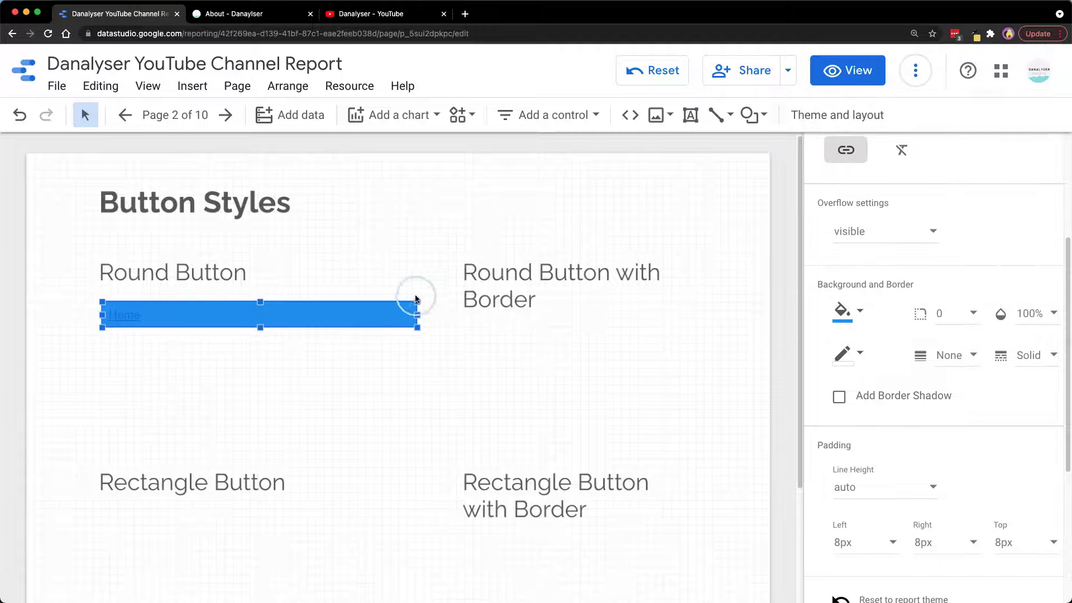
scroll(942, 272, up, 3)
click(124, 386)
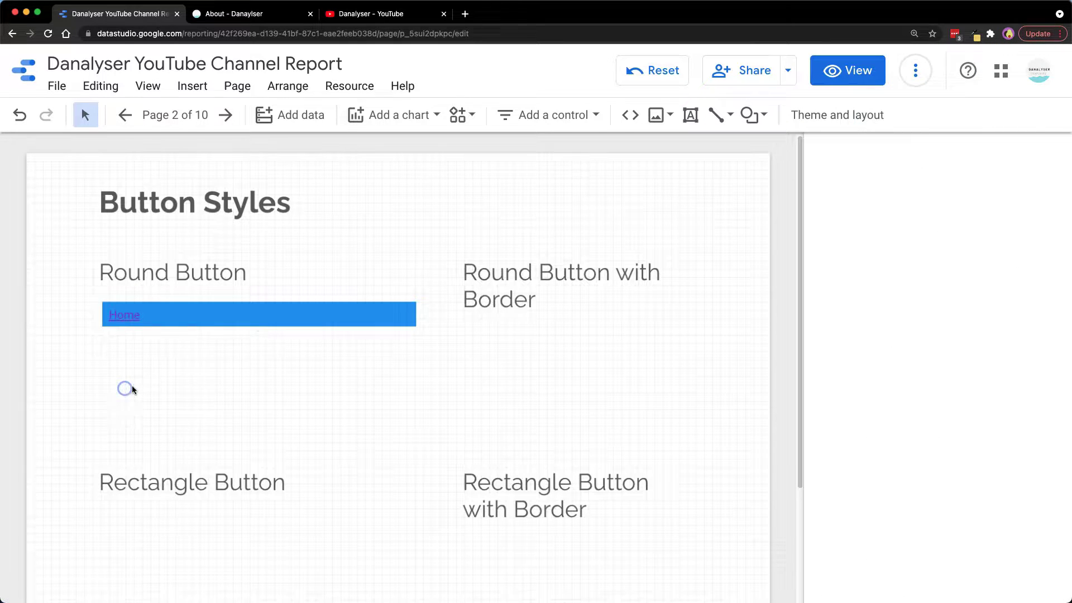
click(150, 332)
click(150, 314)
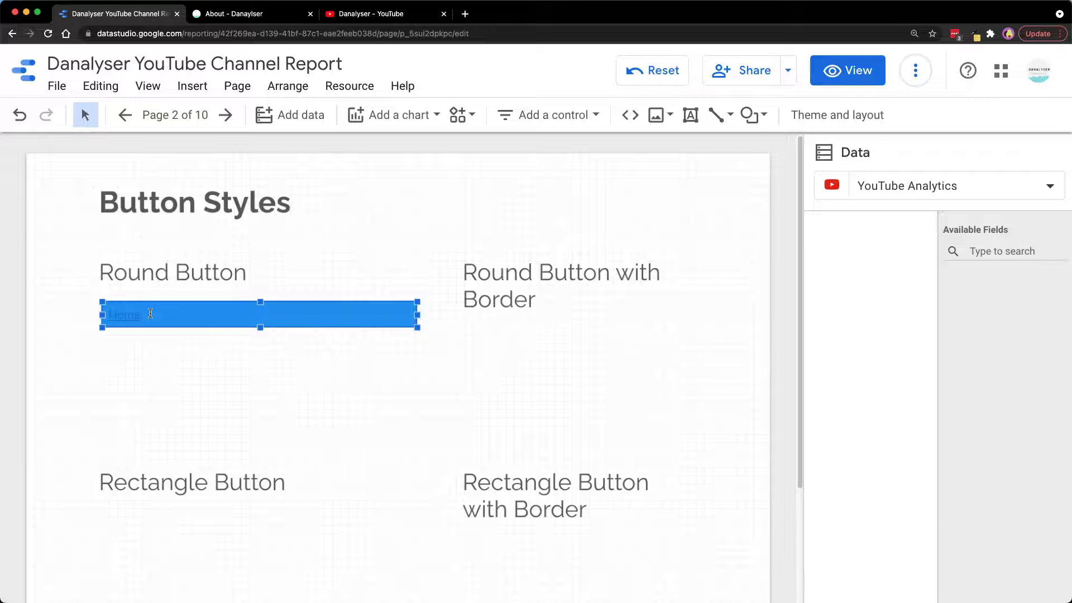
Step: Remove the underline and make the Home text white, bold and 24px
double_click(137, 314)
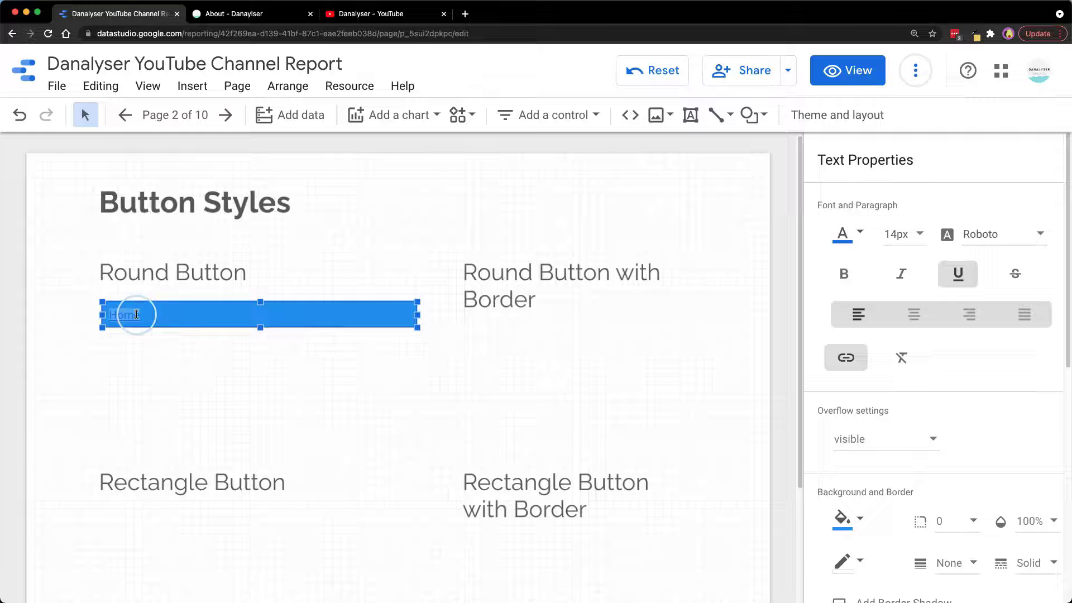
click(959, 279)
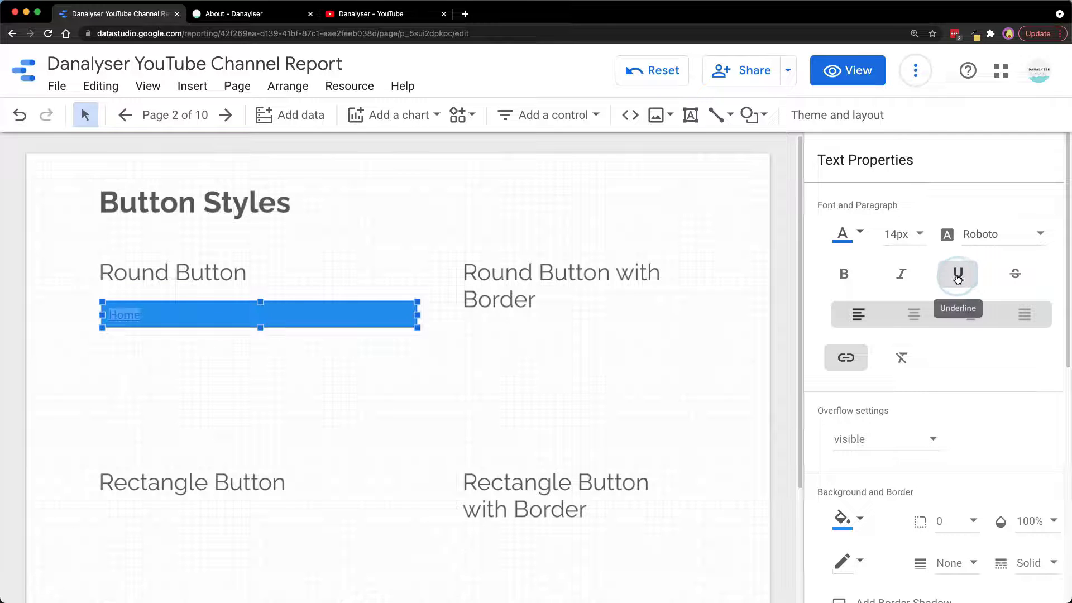
click(965, 277)
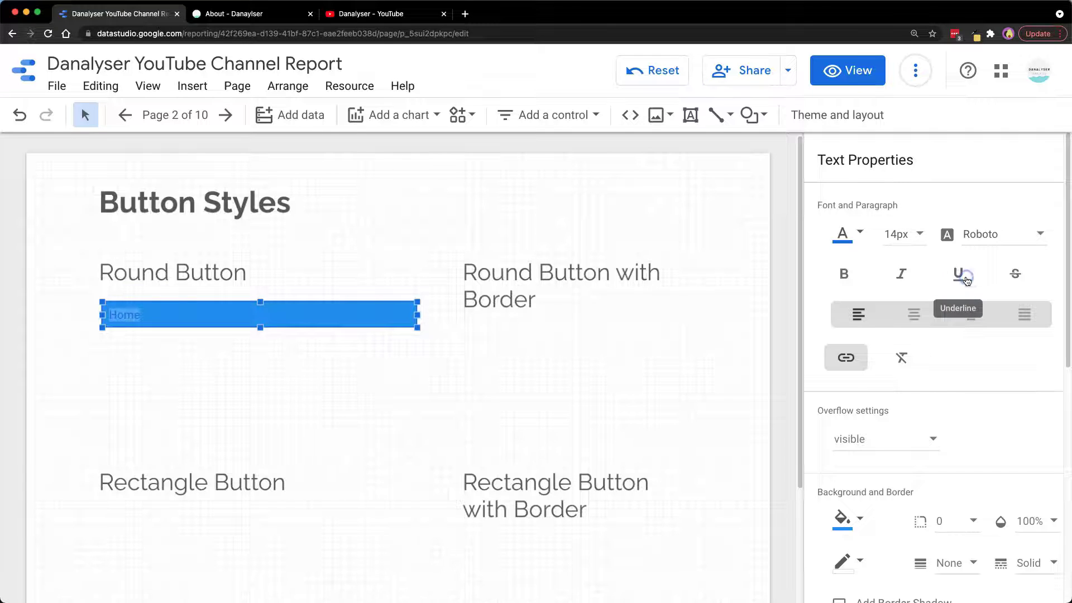
click(853, 235)
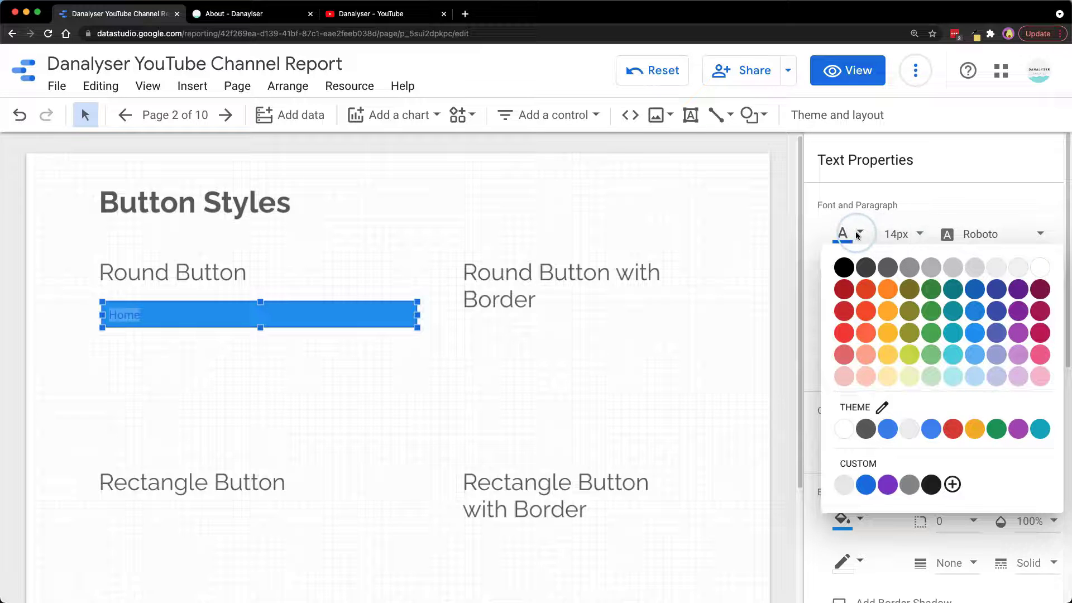
click(1041, 270)
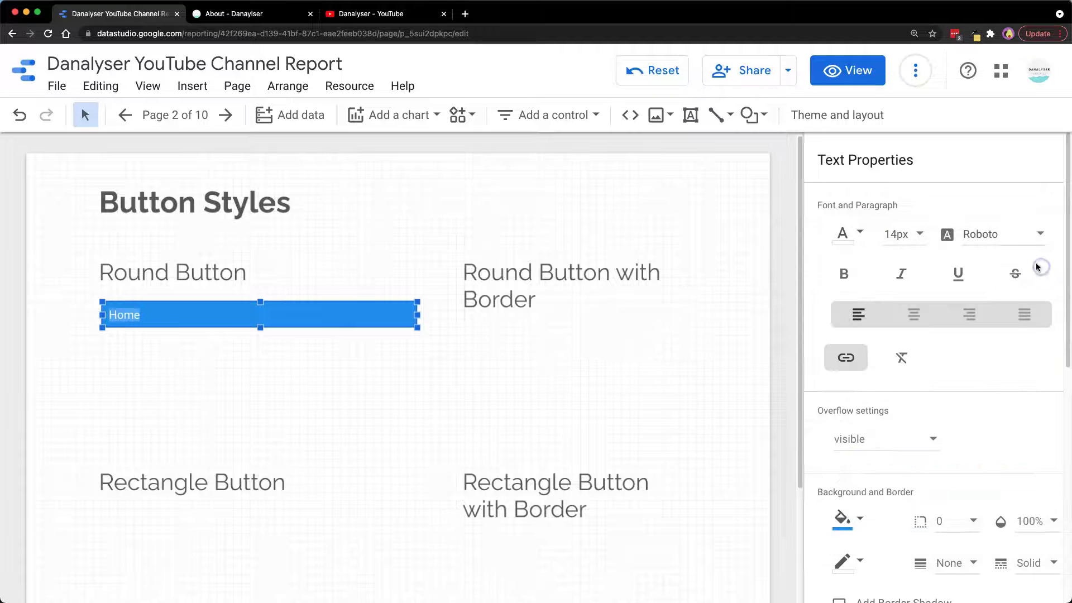
click(844, 273)
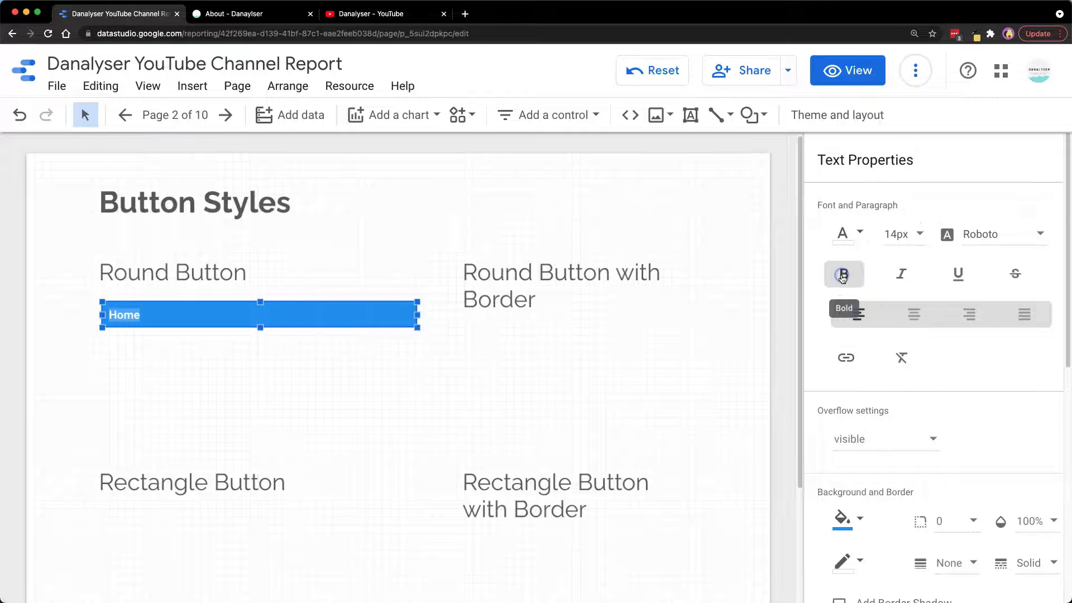
click(922, 238)
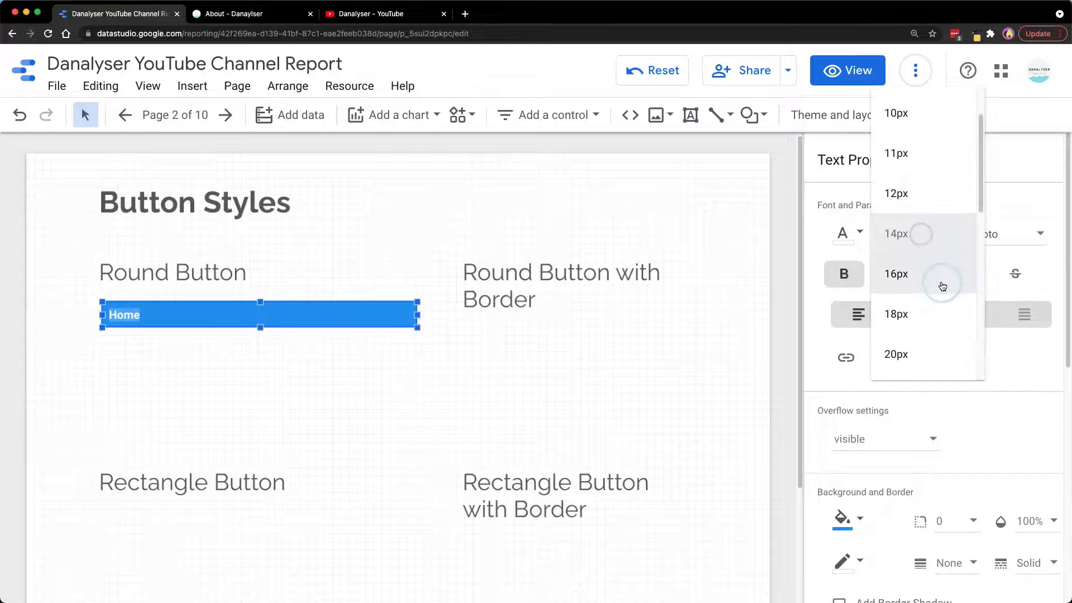
scroll(943, 251, down, 3)
click(908, 246)
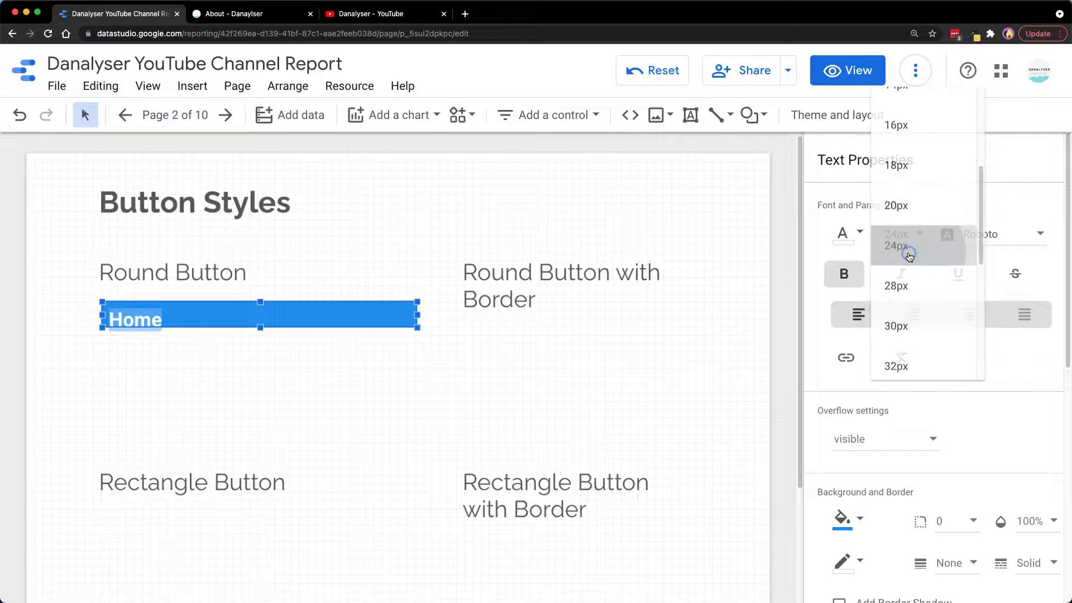
Step: Make the Home box slightly taller, centre the text, and narrow the box from the right
mouse_move(259, 328)
mouse_down()
mouse_move(259, 354)
mouse_move(259, 339)
mouse_up()
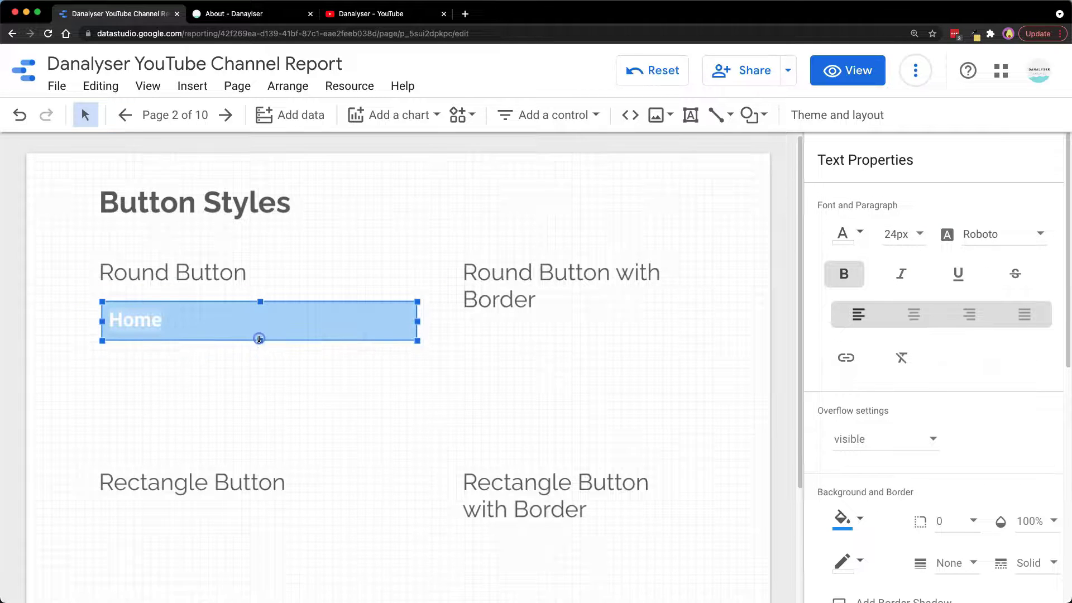
click(907, 316)
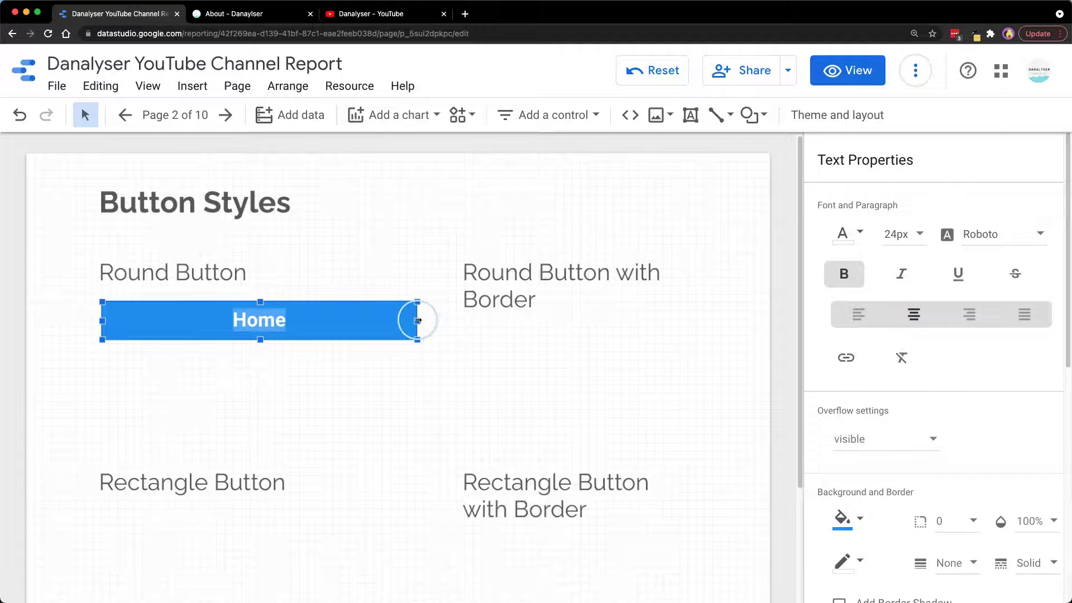
drag(418, 320, 251, 313)
scroll(977, 298, down, 3)
scroll(977, 298, down, 5)
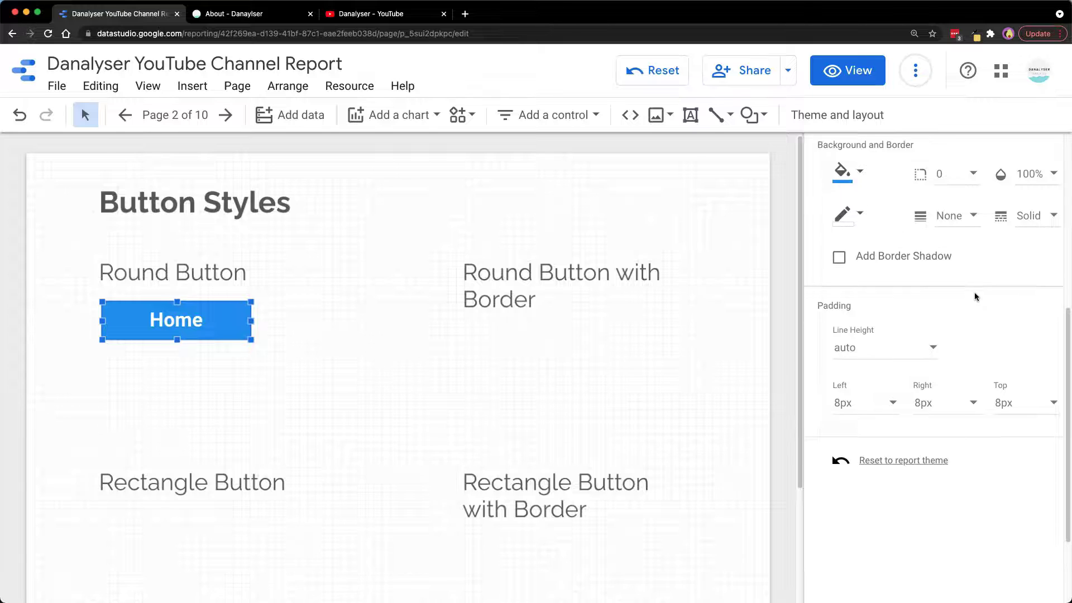
Step: Set the Home box's border radius to 100 and follow the link in view mode
click(952, 244)
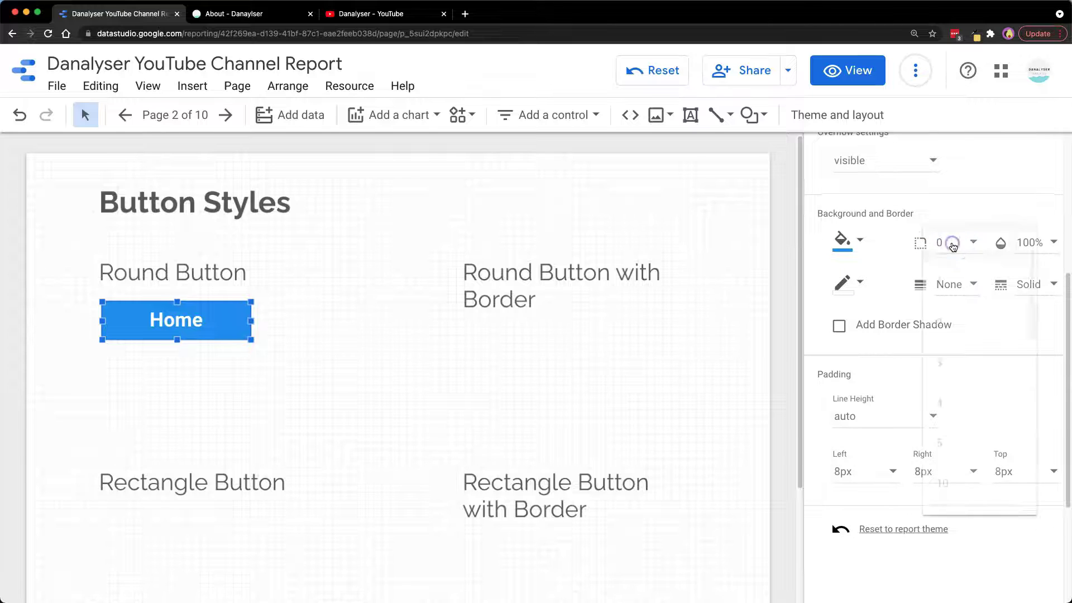
scroll(974, 357, down, 5)
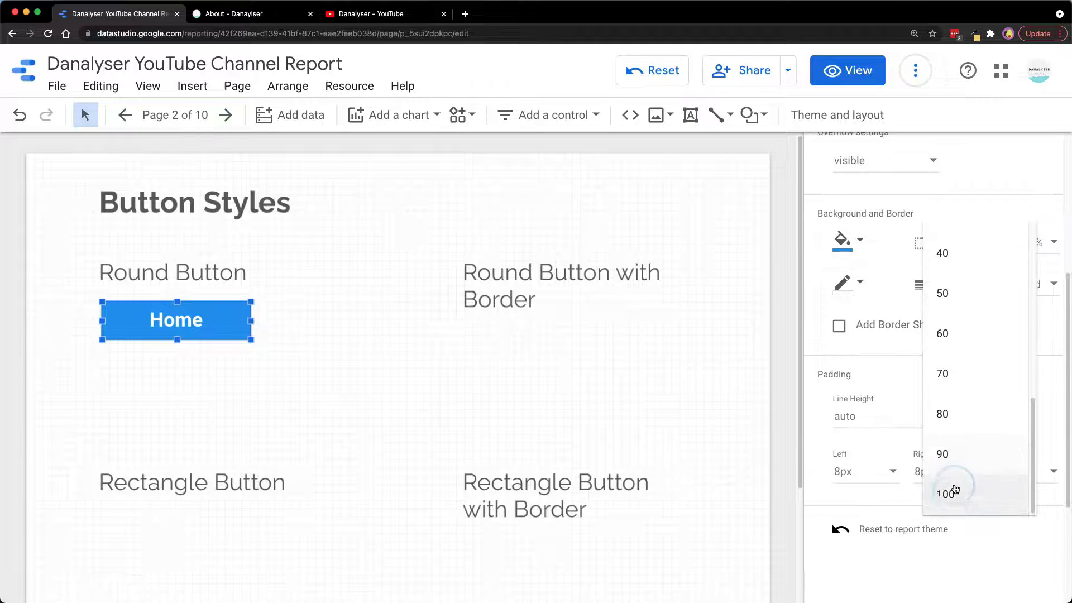
click(951, 494)
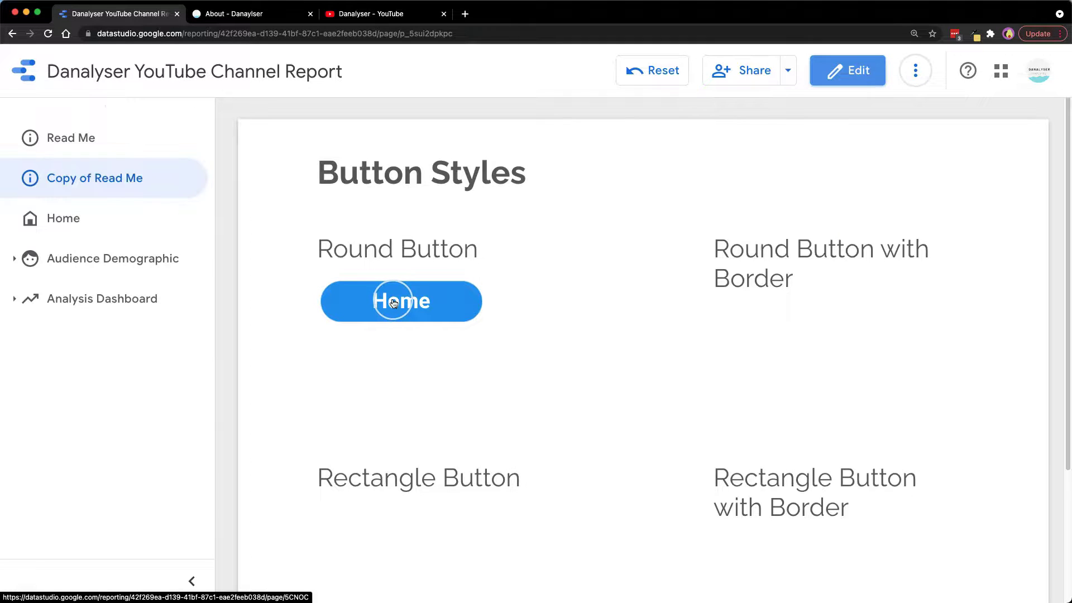
click(393, 302)
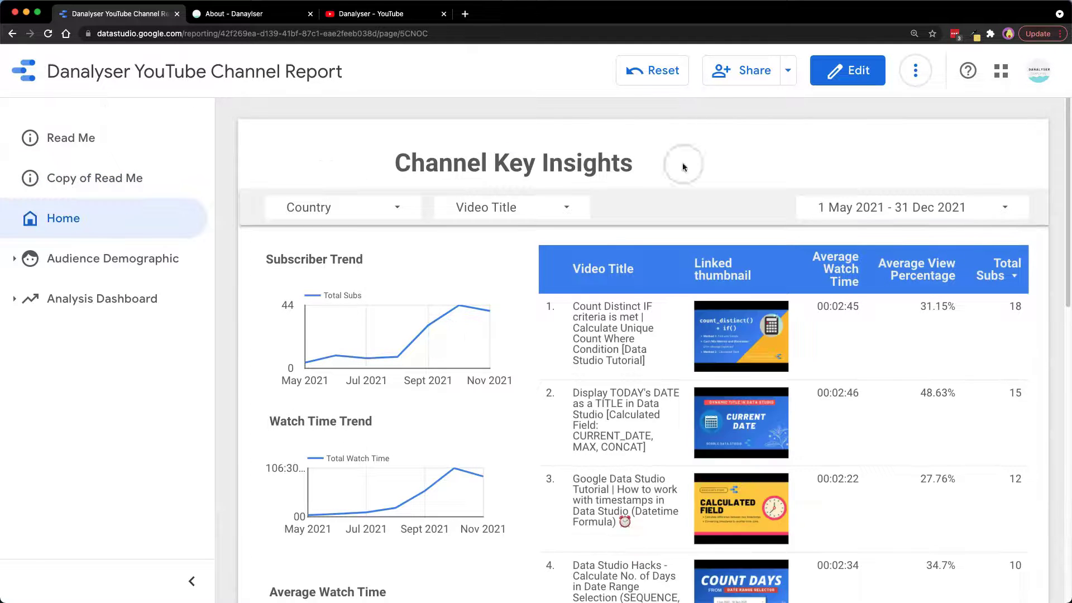
Step: Return from the Home page to Button Styles and switch the report back to edit mode
click(31, 179)
scroll(566, 320, down, 1)
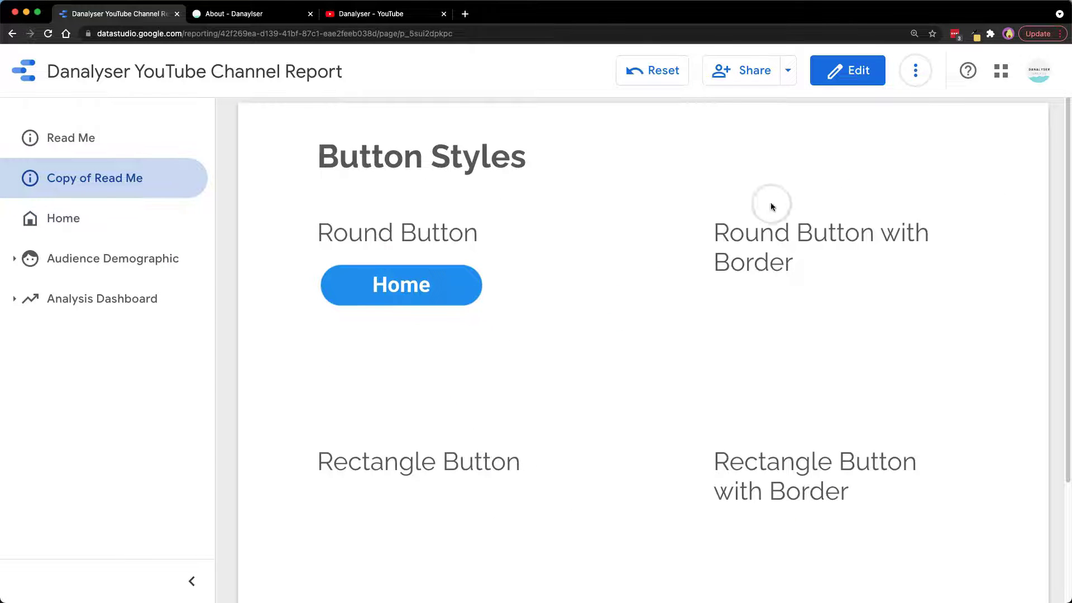
click(849, 78)
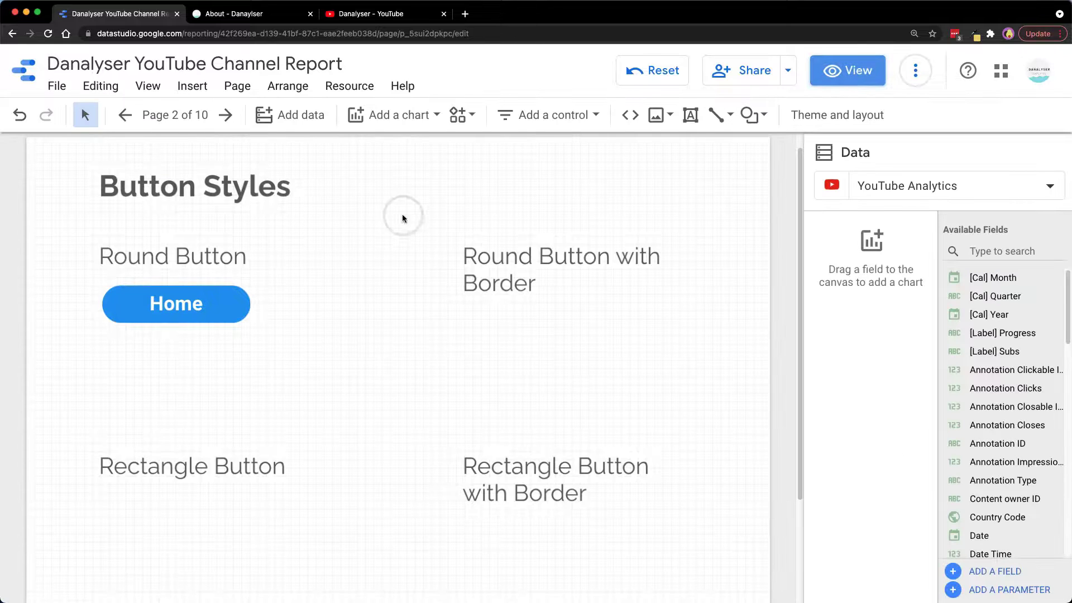
Step: Tick Add Border Shadow on the round Home button, preview it, then return to editing
click(241, 286)
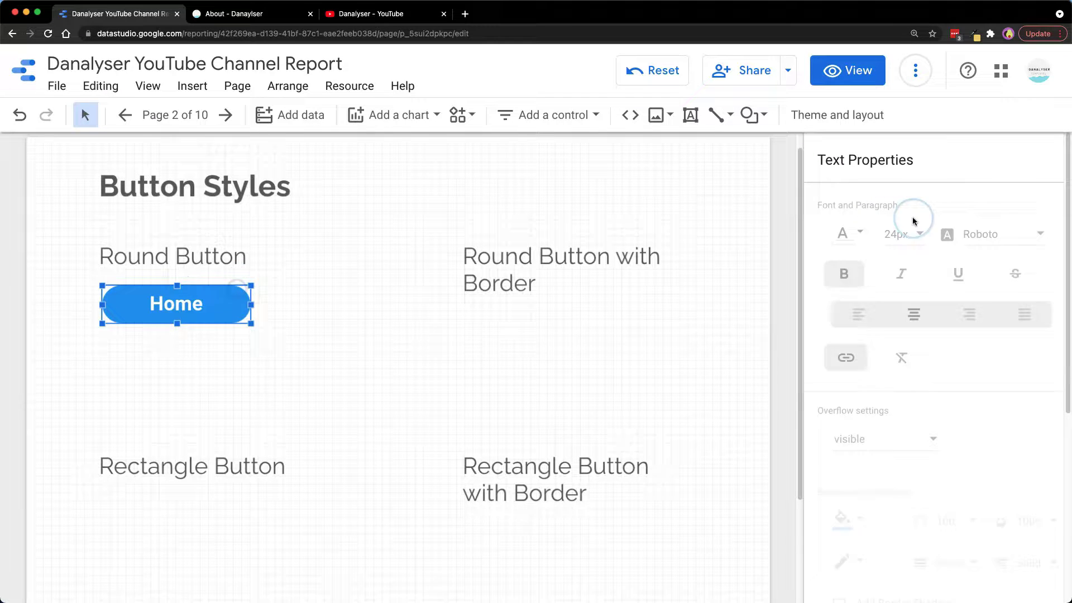
scroll(930, 349, down, 3)
scroll(904, 329, down, 4)
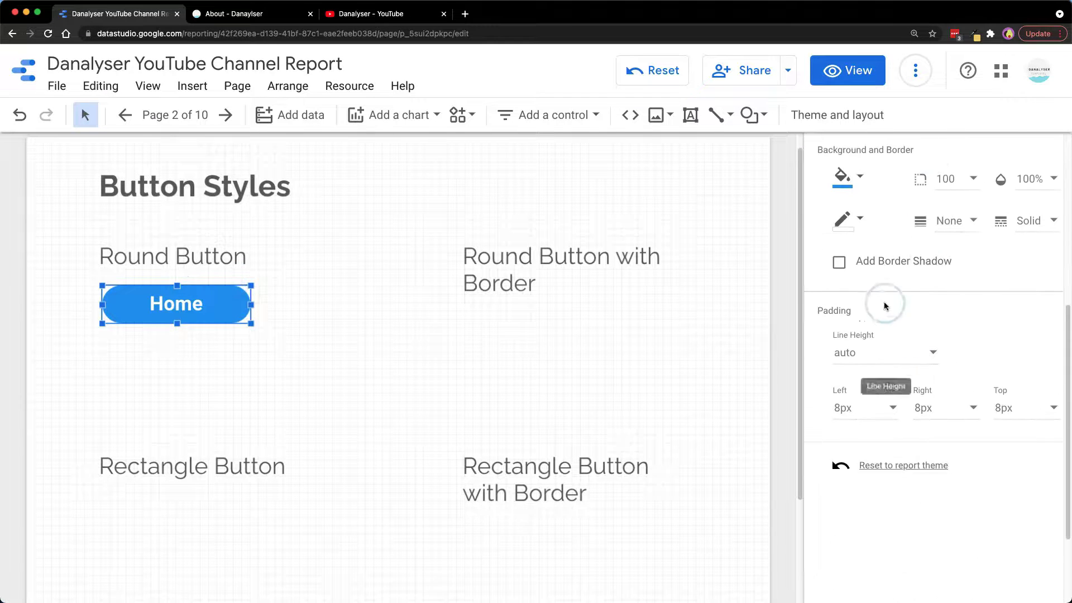
click(876, 261)
click(854, 77)
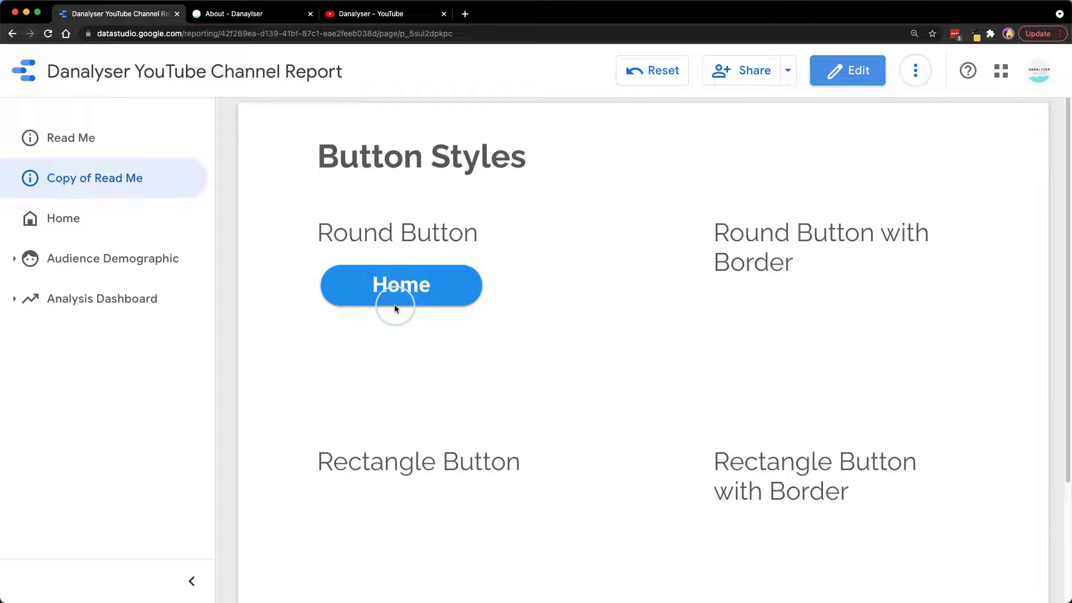
click(837, 72)
click(231, 290)
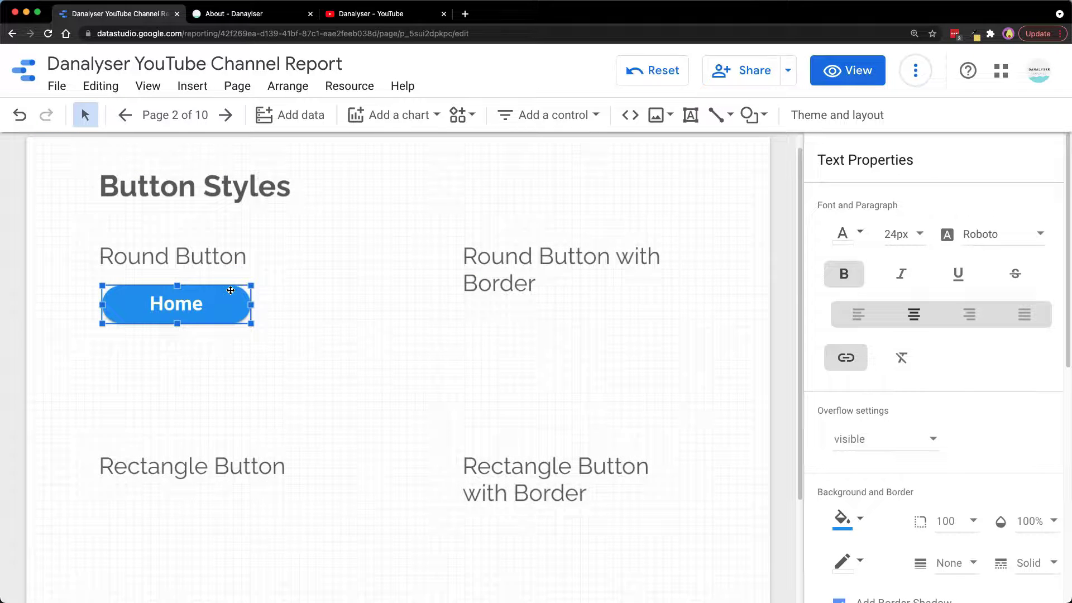
Step: Copy and paste the Home button under Round Button with Border, aligning the two buttons
click(221, 288)
right_click(219, 288)
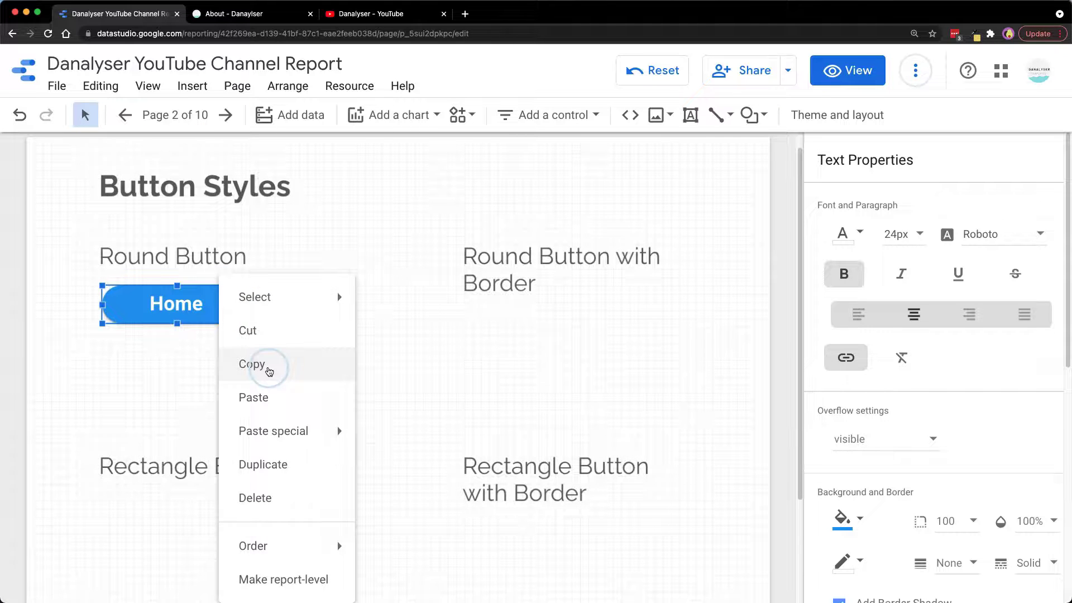
click(268, 368)
right_click(395, 316)
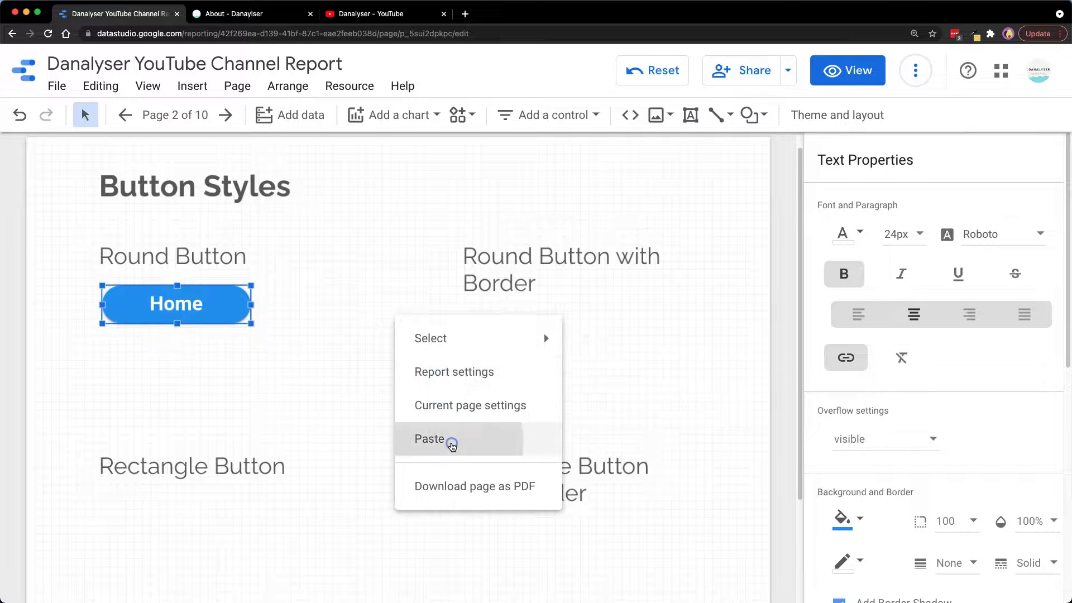
click(451, 443)
drag(233, 335, 570, 340)
drag(239, 282, 243, 302)
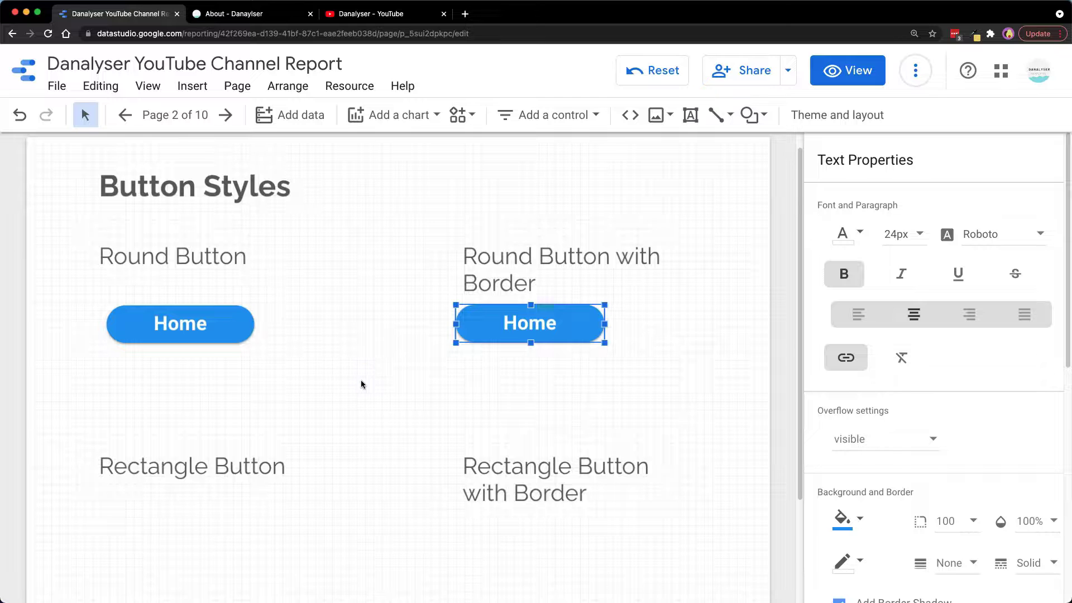
Step: Duplicate the Home button with Ctrl+D into both Rectangle Button slots
key(ctrl+d)
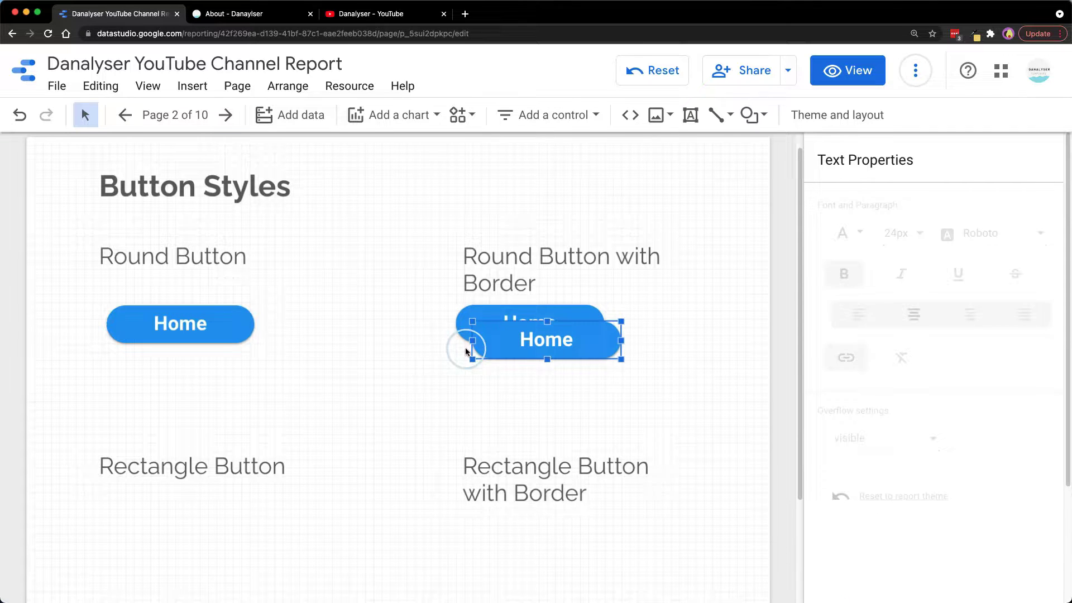
drag(593, 328, 230, 528)
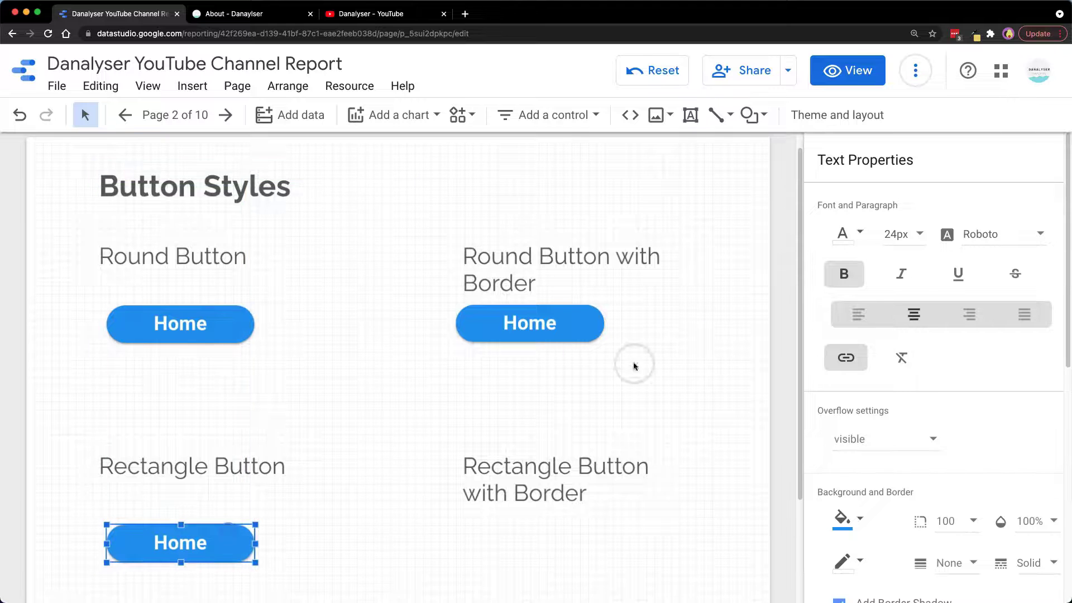
scroll(752, 326, down, 2)
click(231, 436)
key(ctrl+d)
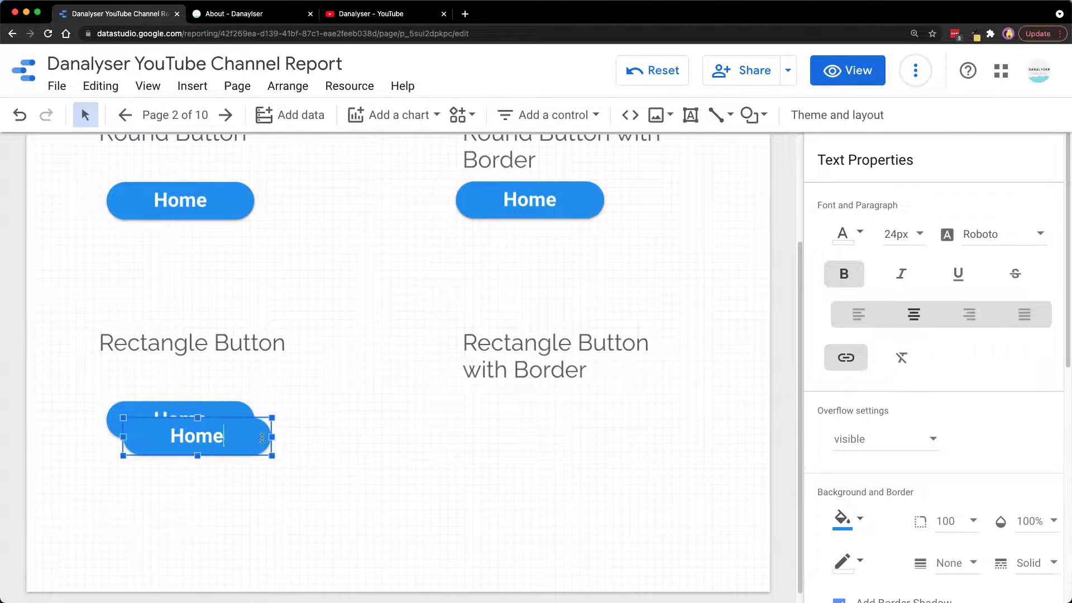
drag(246, 455, 588, 418)
scroll(327, 442, up, 1)
click(326, 443)
scroll(713, 390, up, 1)
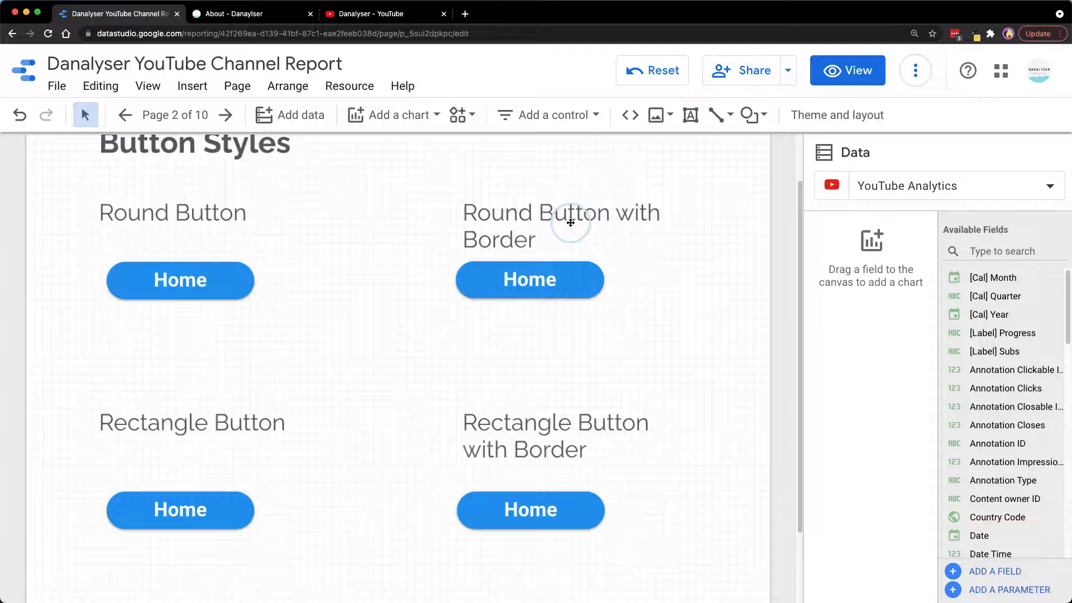
Step: Give the Round Button with Border Home button a white fill and a weight-2 blue border
click(556, 262)
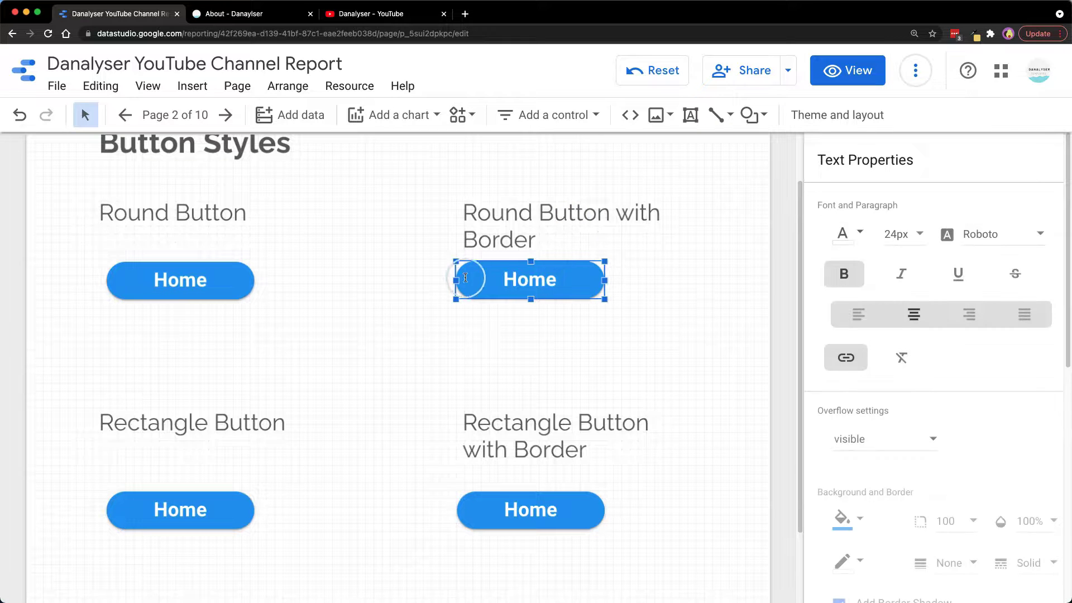
scroll(957, 342, down, 5)
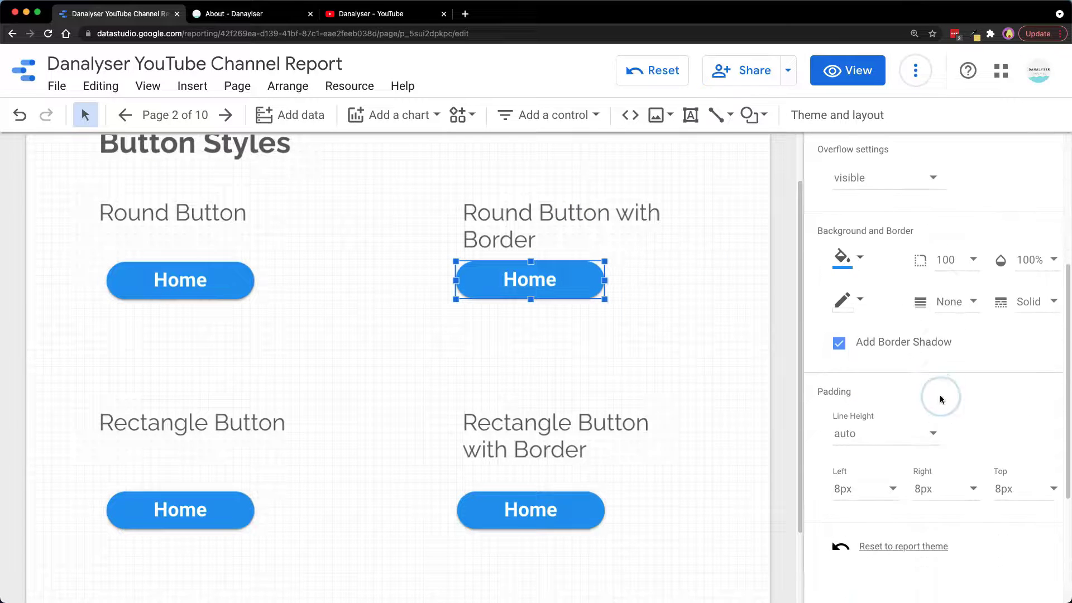
scroll(920, 290, down, 1)
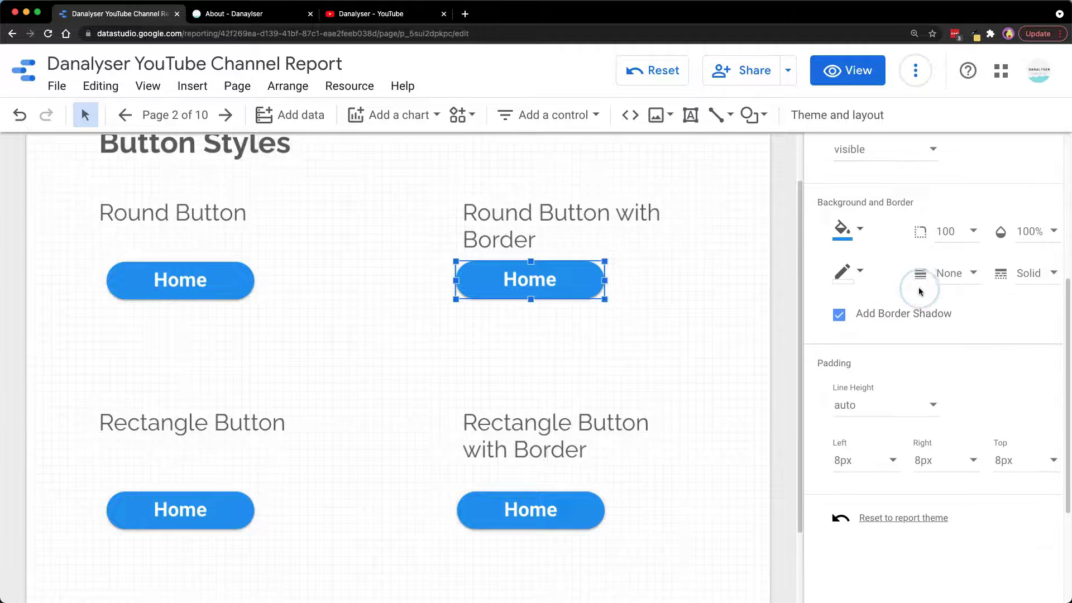
click(860, 233)
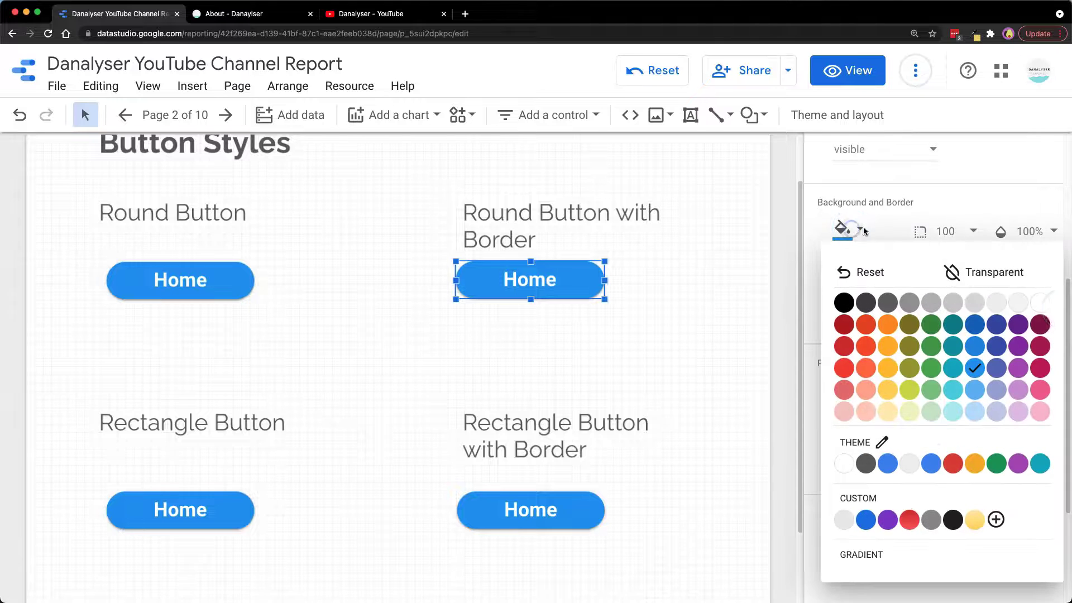
click(1043, 306)
click(851, 273)
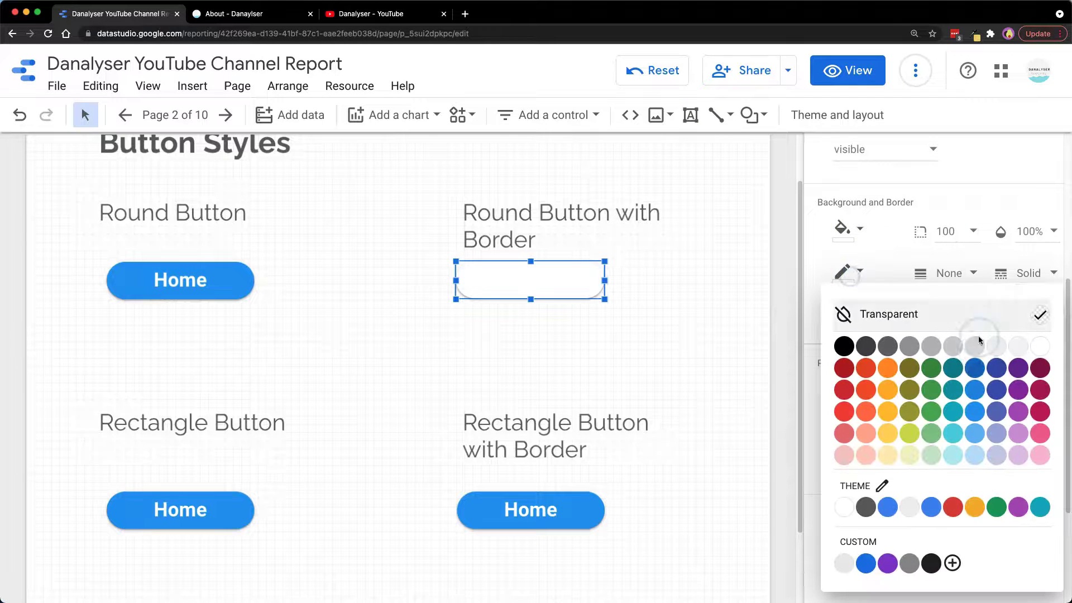
click(981, 390)
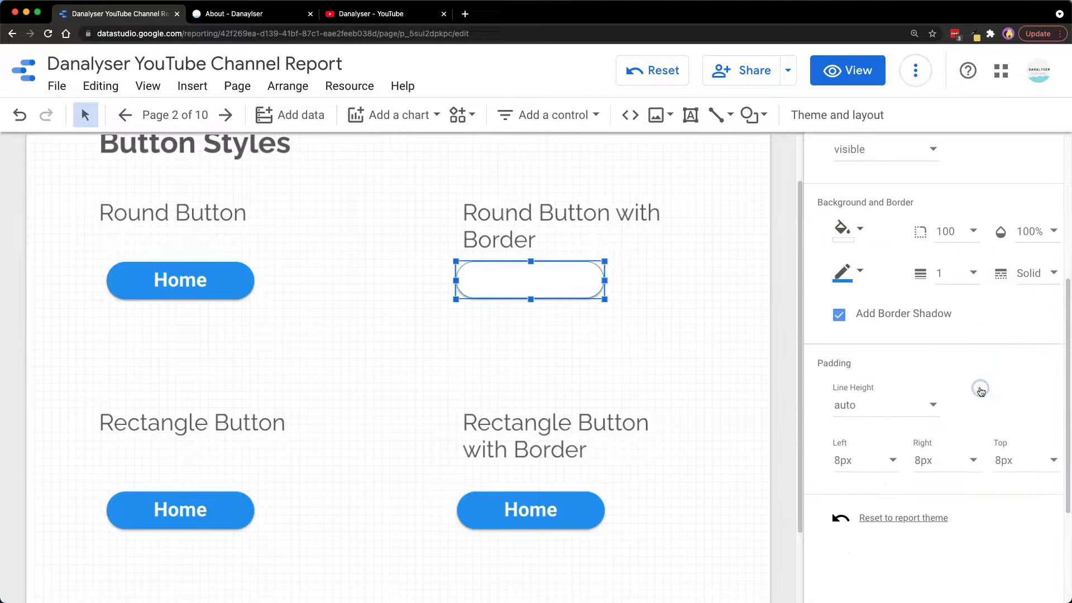
click(968, 276)
click(960, 403)
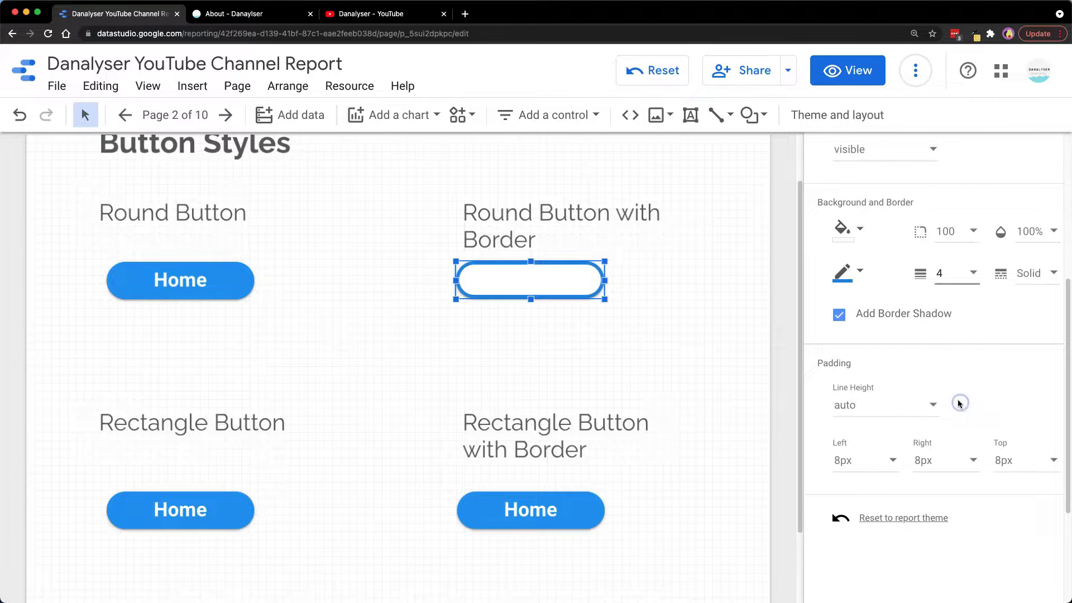
click(959, 285)
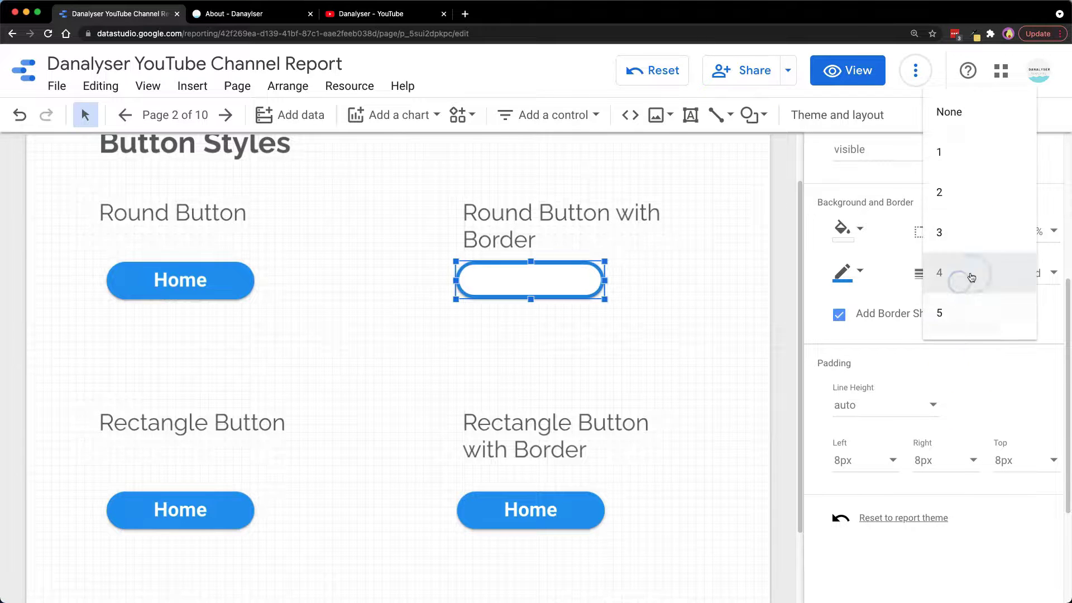
click(963, 200)
Step: Make that button's Home text blue and deselect it to review the result
scroll(927, 333, up, 5)
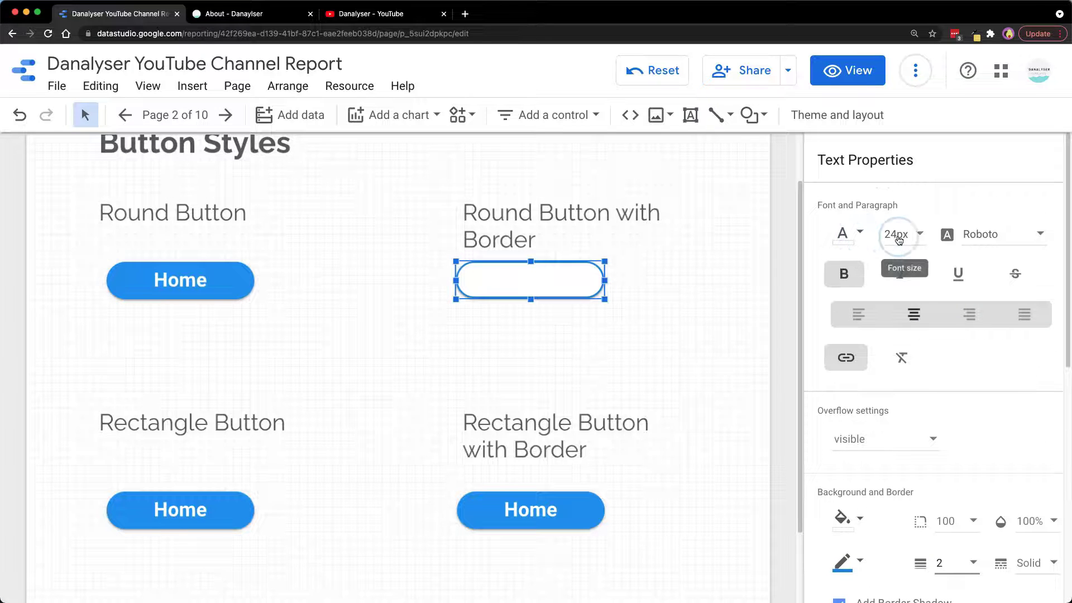
click(849, 236)
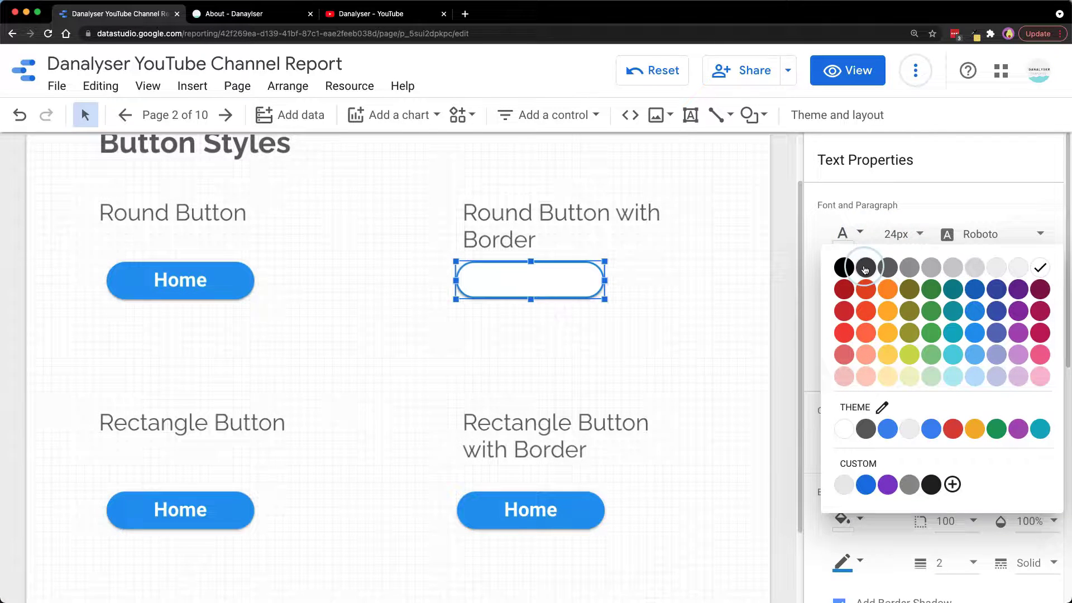
click(845, 268)
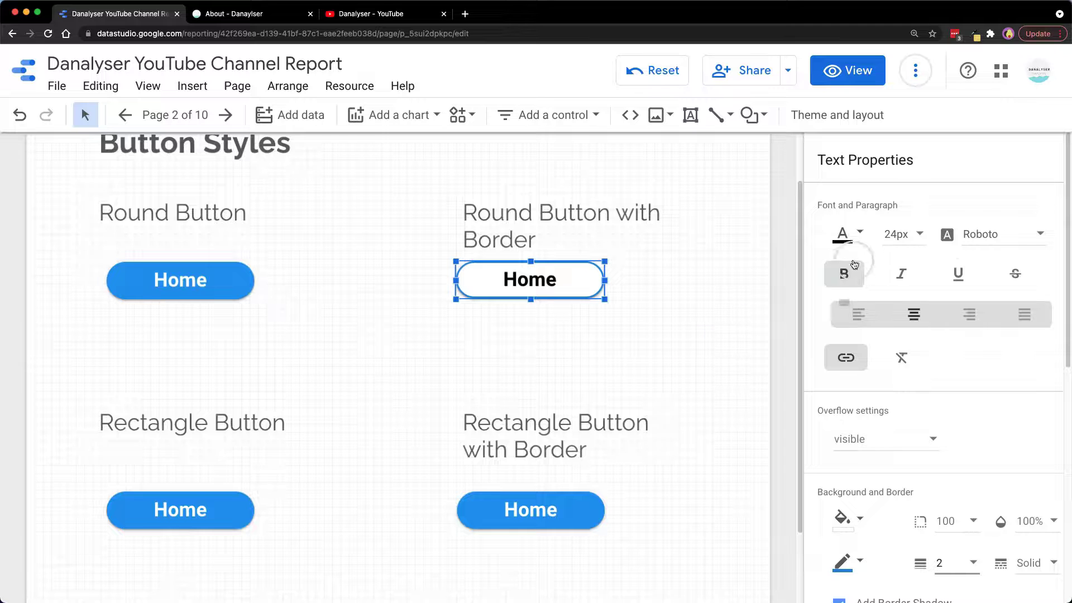
click(845, 234)
click(987, 298)
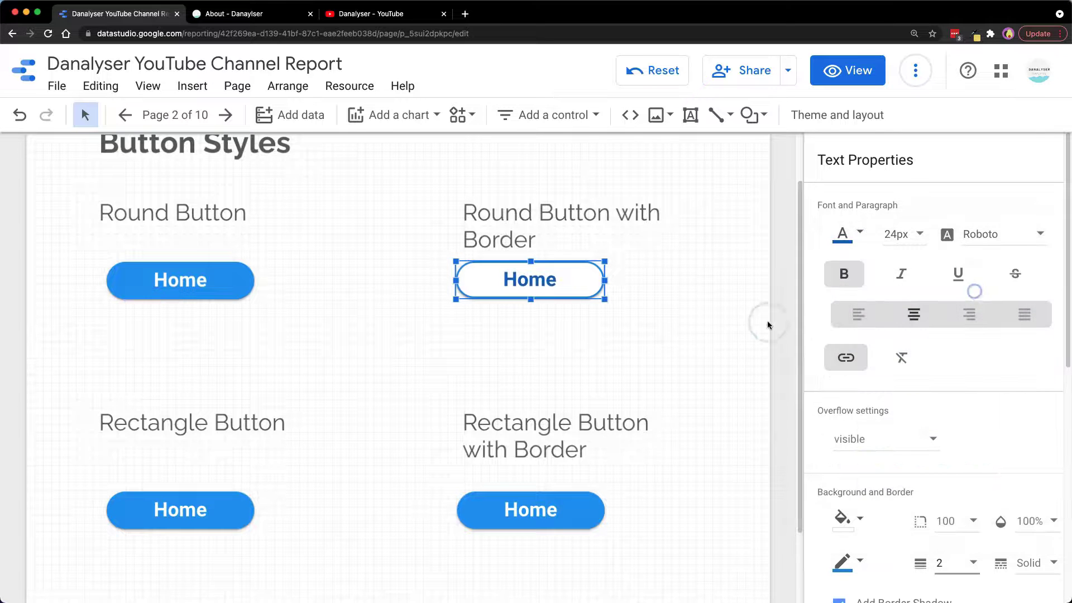
click(719, 330)
scroll(724, 274, down, 1)
click(509, 239)
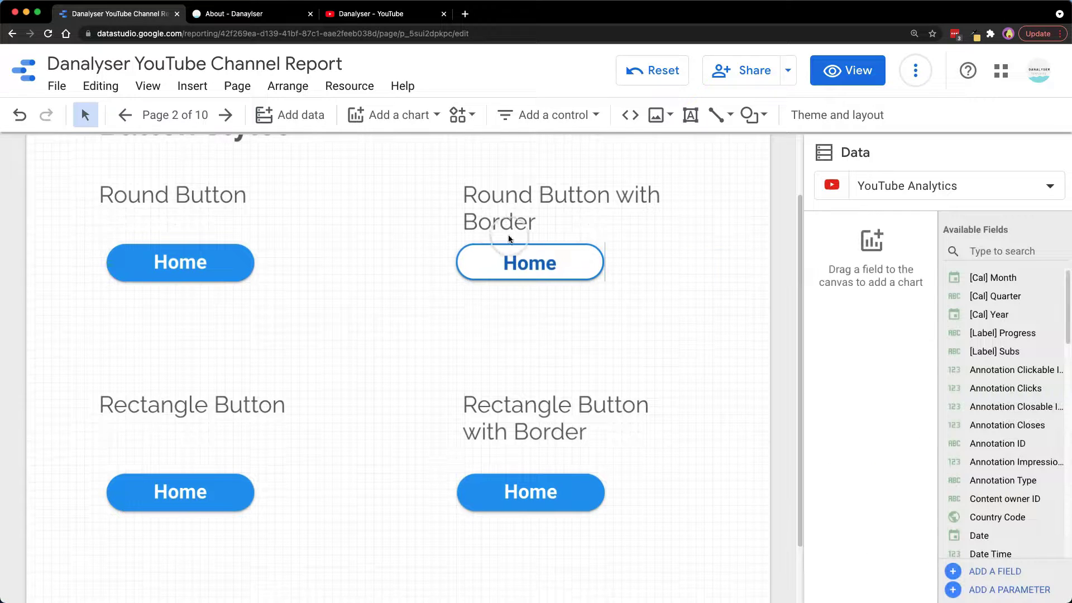
Step: Give both lower Home buttons a corner radius of 4 so they become rectangles
key(ctrl+z)
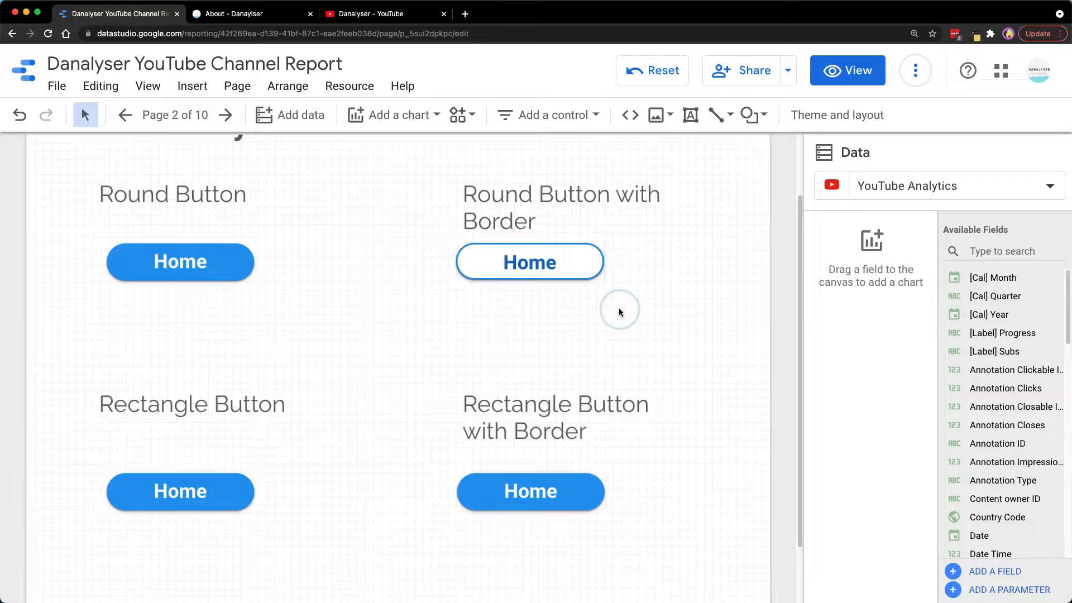
scroll(407, 297, down, 3)
click(160, 397)
drag(76, 431, 636, 467)
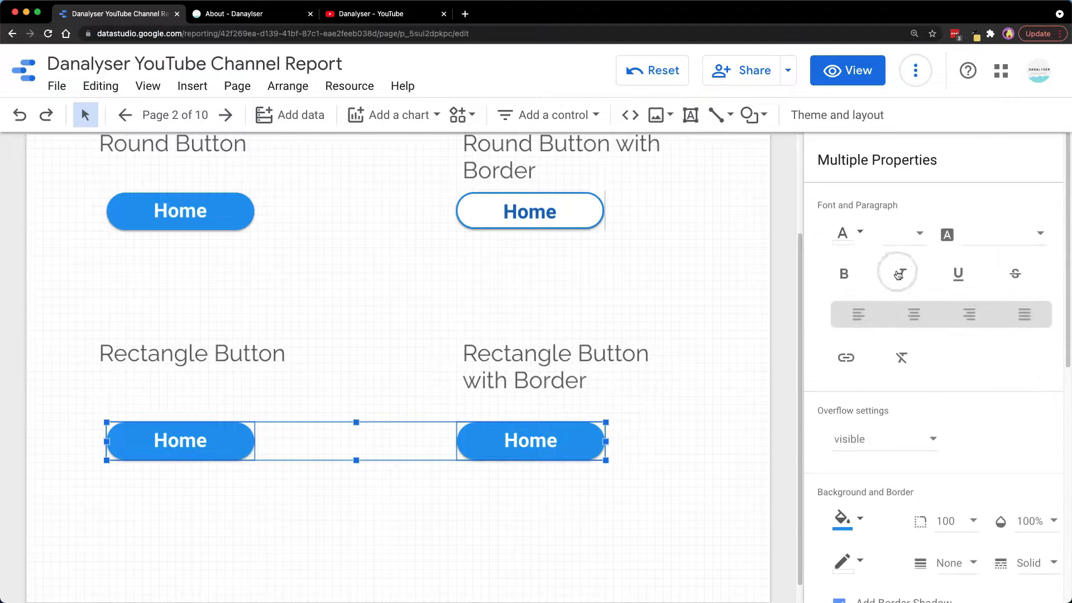
scroll(946, 421, down, 3)
click(944, 444)
scroll(991, 397, up, 9)
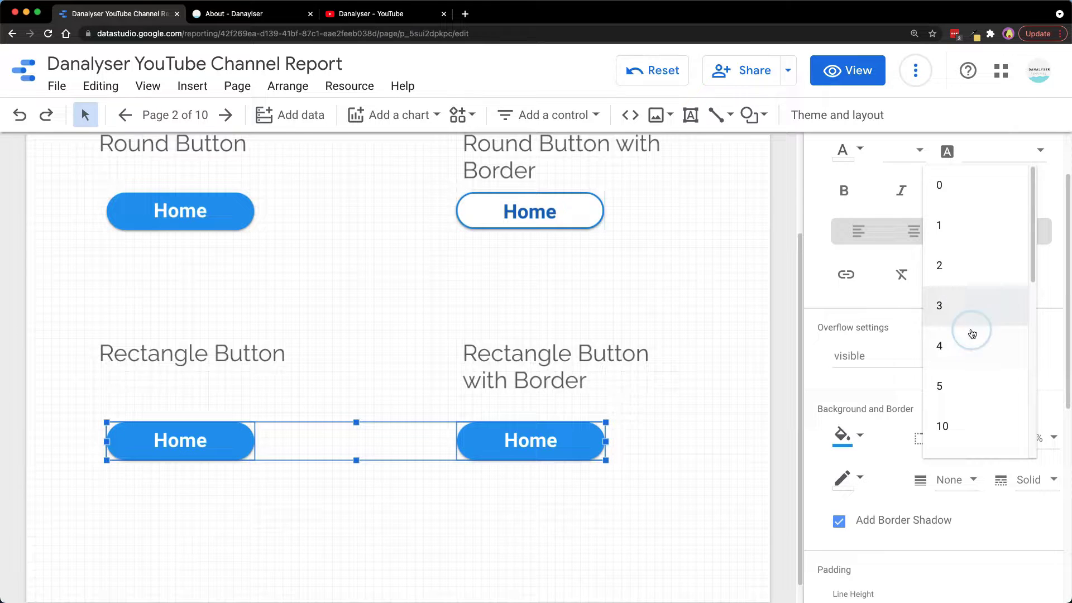
click(970, 345)
click(280, 478)
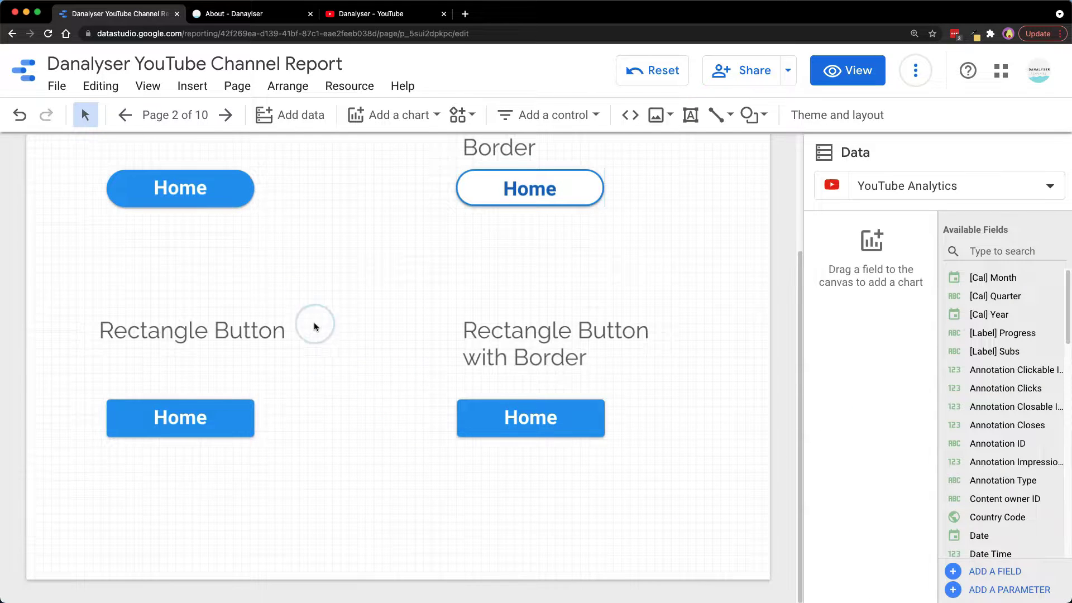
scroll(314, 327, up, 1)
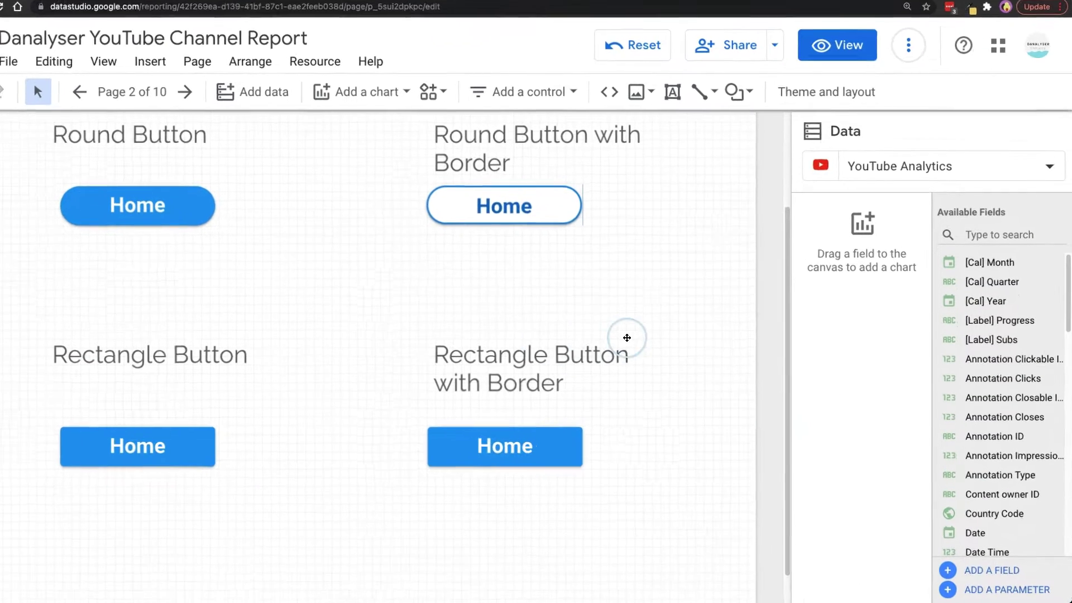
Step: Colour the bordered rectangle Home button: white fill, blue border, dark-blue text
click(541, 429)
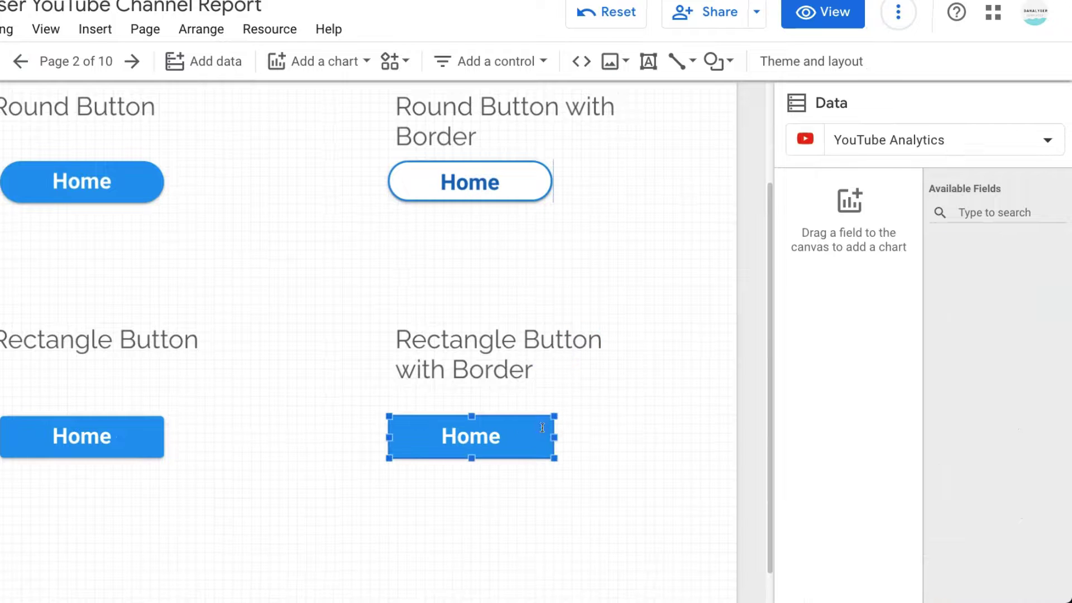
scroll(942, 351, down, 1)
scroll(943, 350, down, 3)
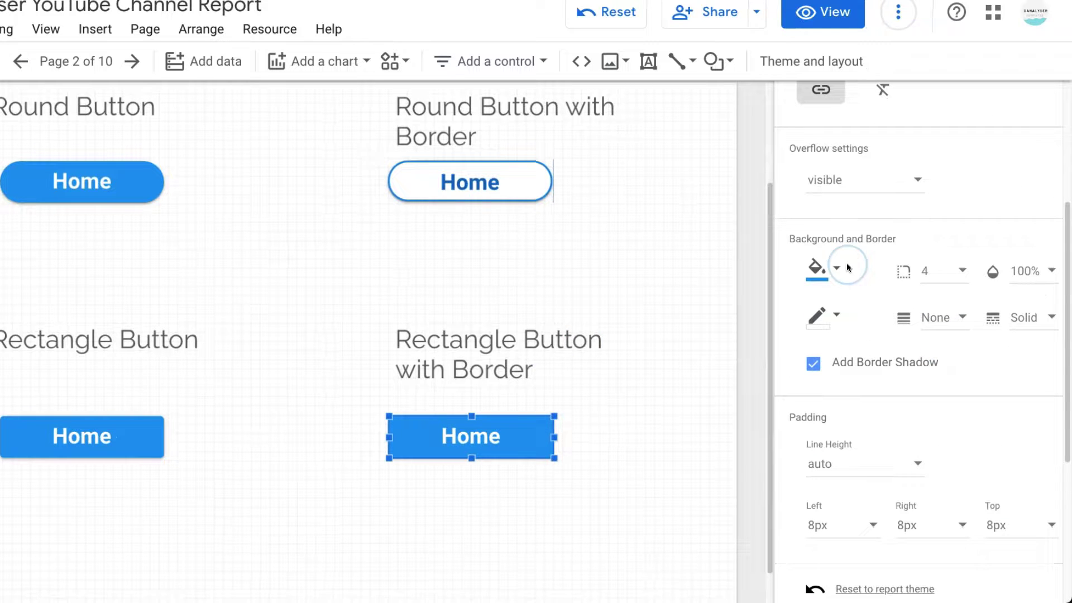
click(826, 267)
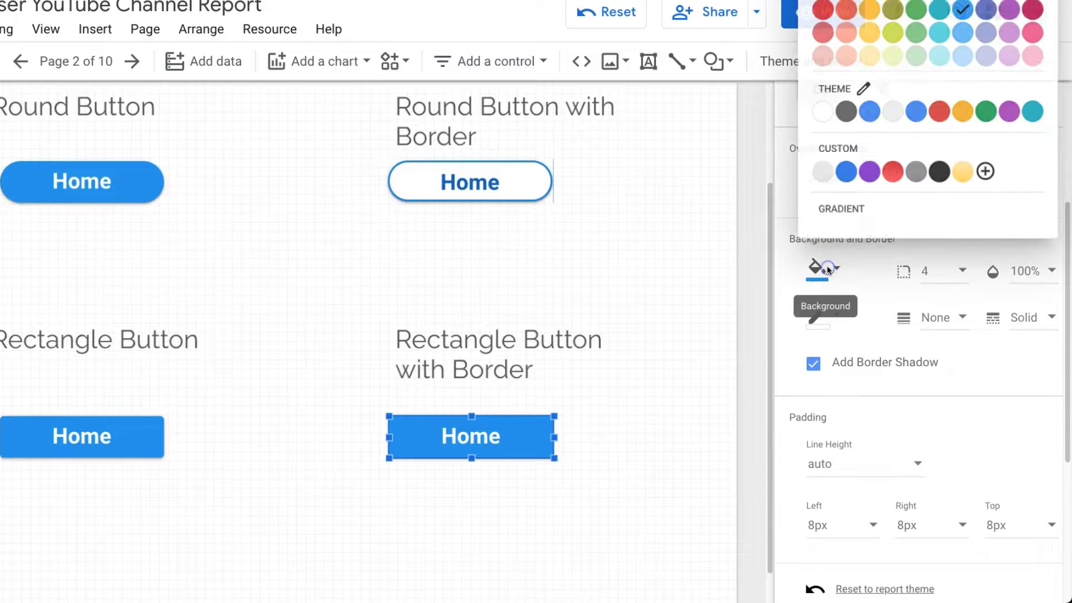
click(816, 116)
click(818, 316)
click(887, 211)
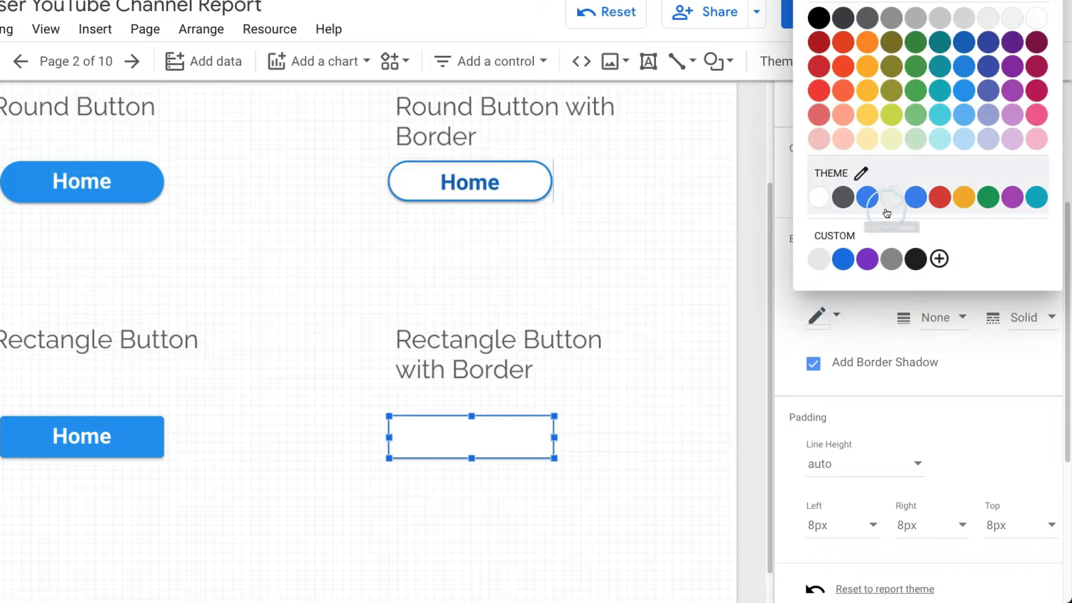
scroll(863, 263, up, 5)
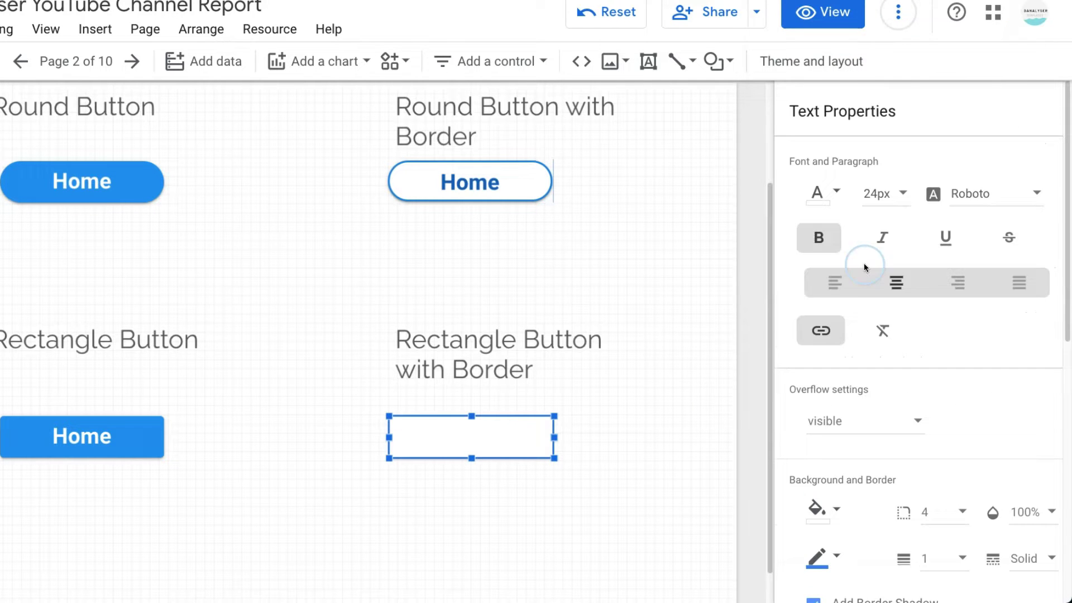
click(836, 201)
click(972, 257)
click(623, 442)
Step: Change that button's border line style to dashed and preview the finished page
scroll(714, 281, down, 1)
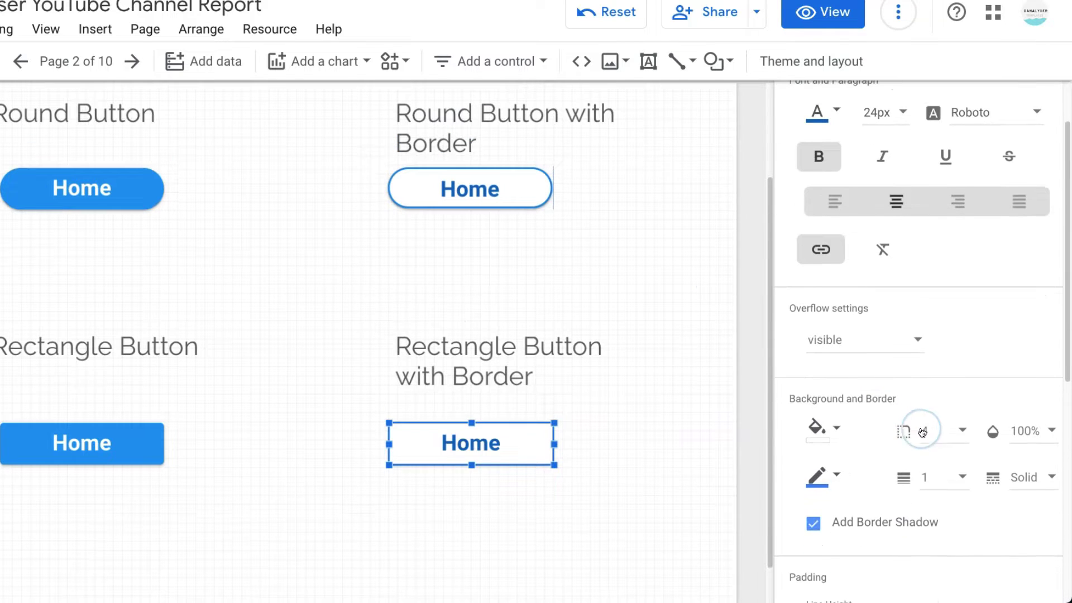
scroll(557, 464, down, 1)
scroll(916, 260, down, 3)
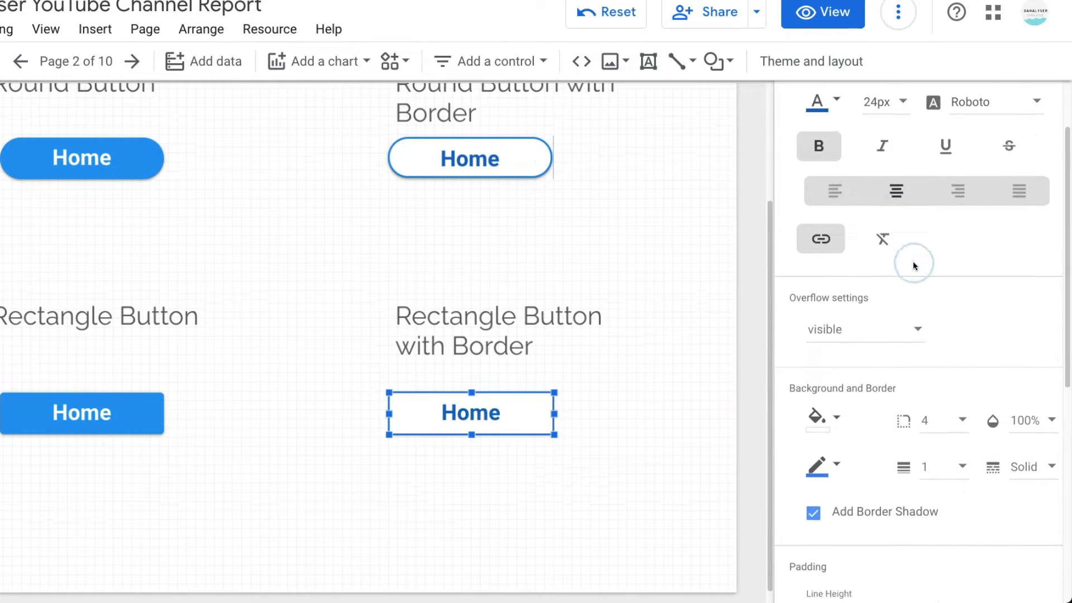
click(535, 420)
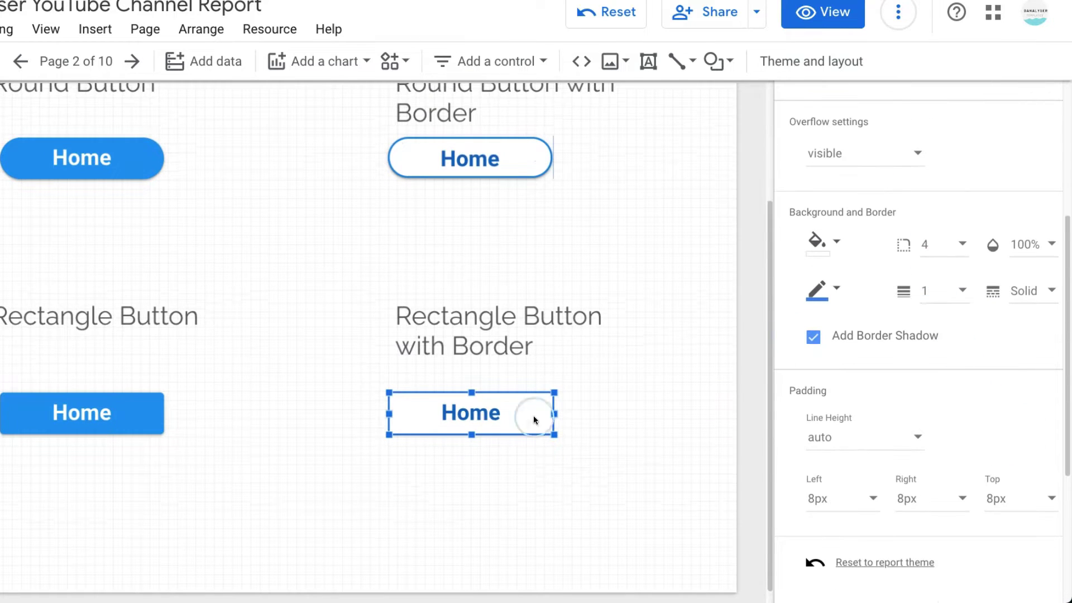
click(1035, 294)
click(1012, 331)
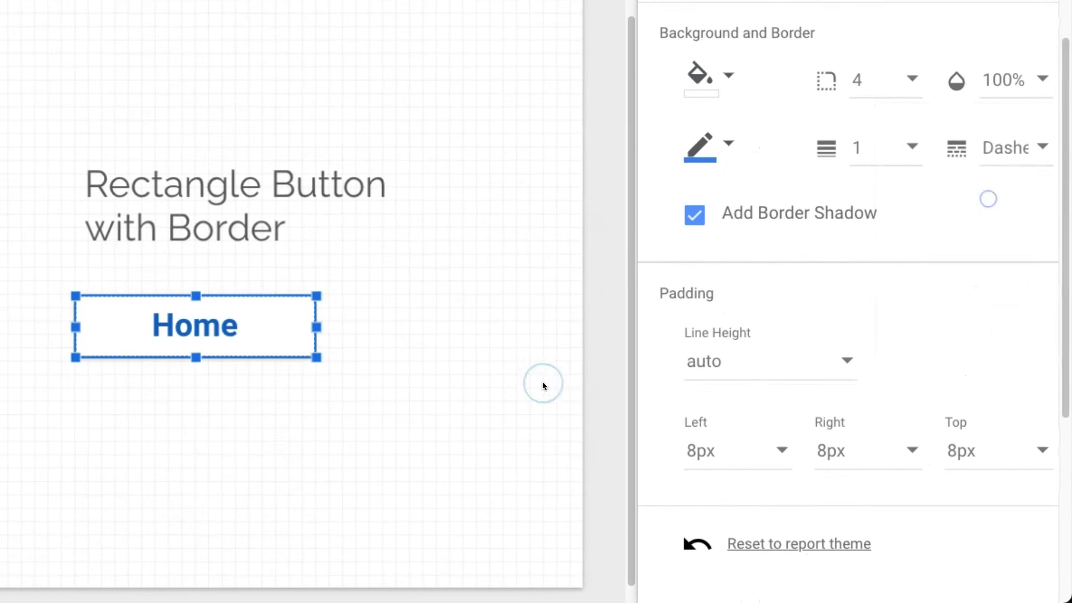
click(696, 456)
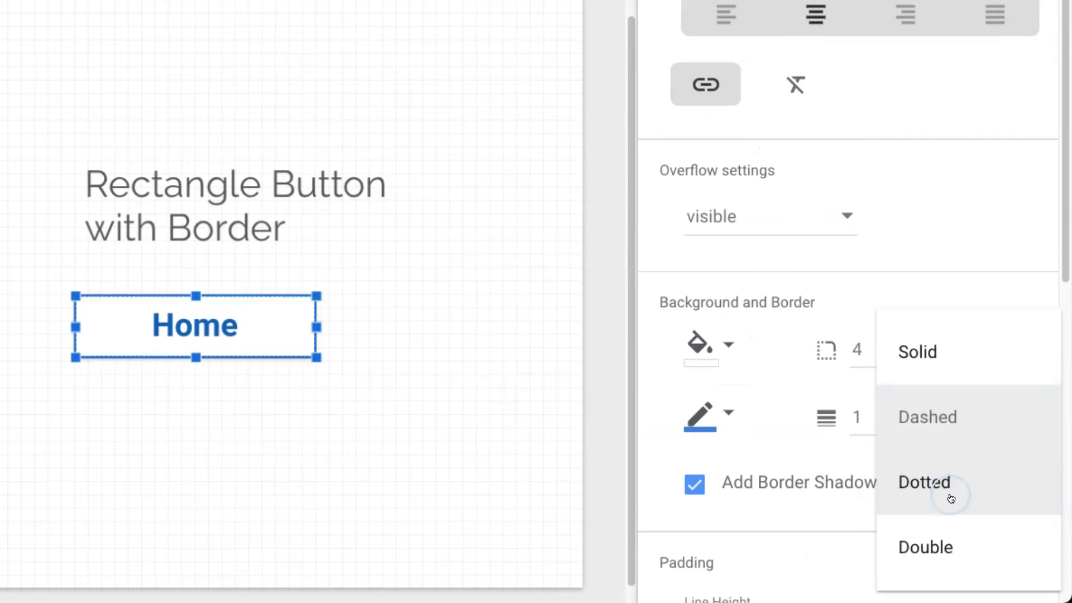
click(947, 490)
click(447, 394)
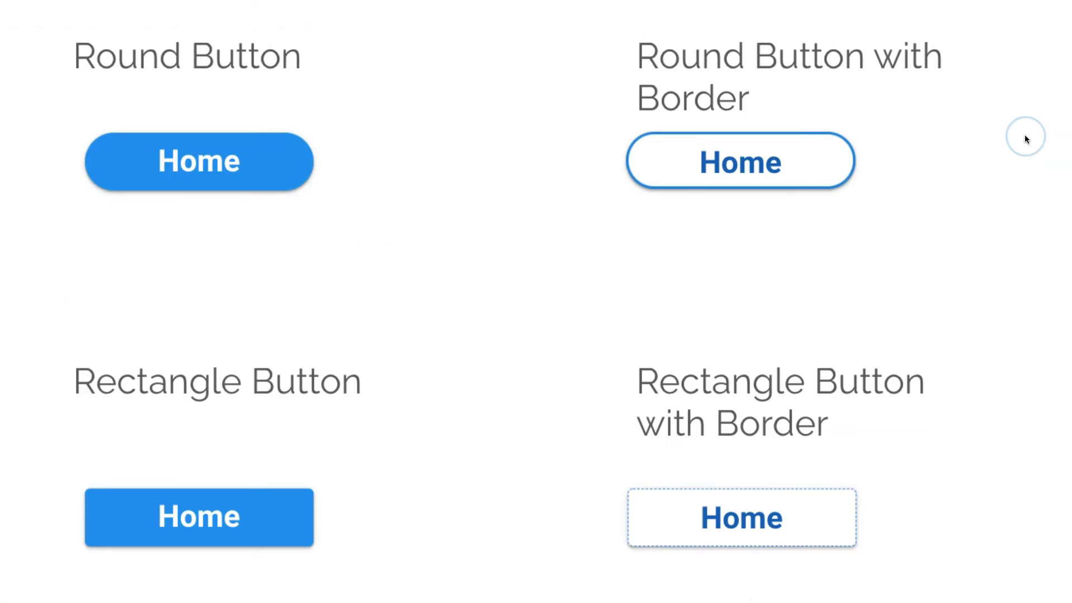
scroll(1026, 138, up, 2)
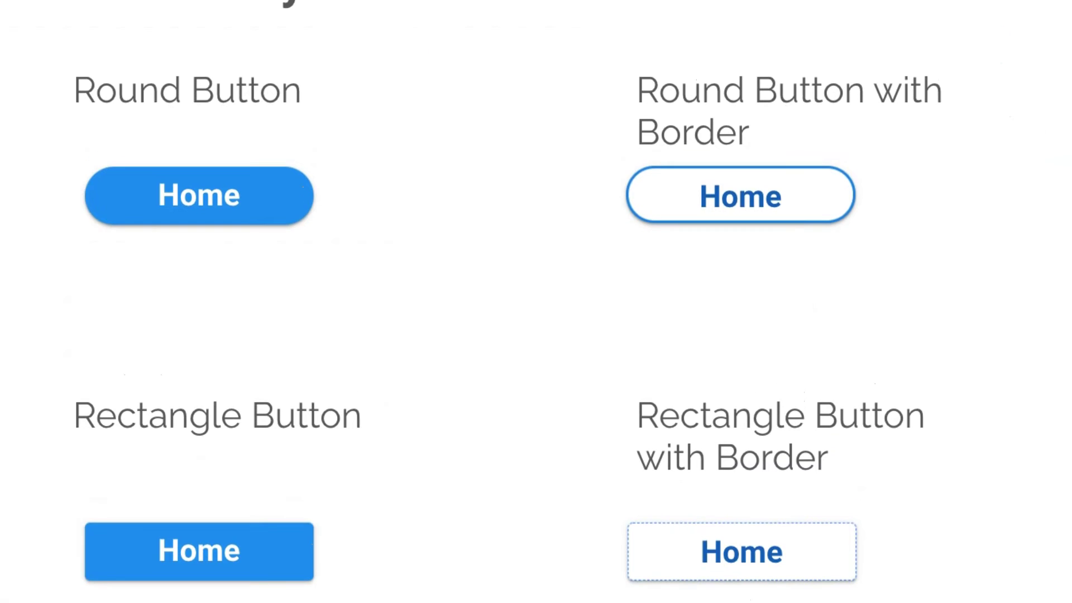